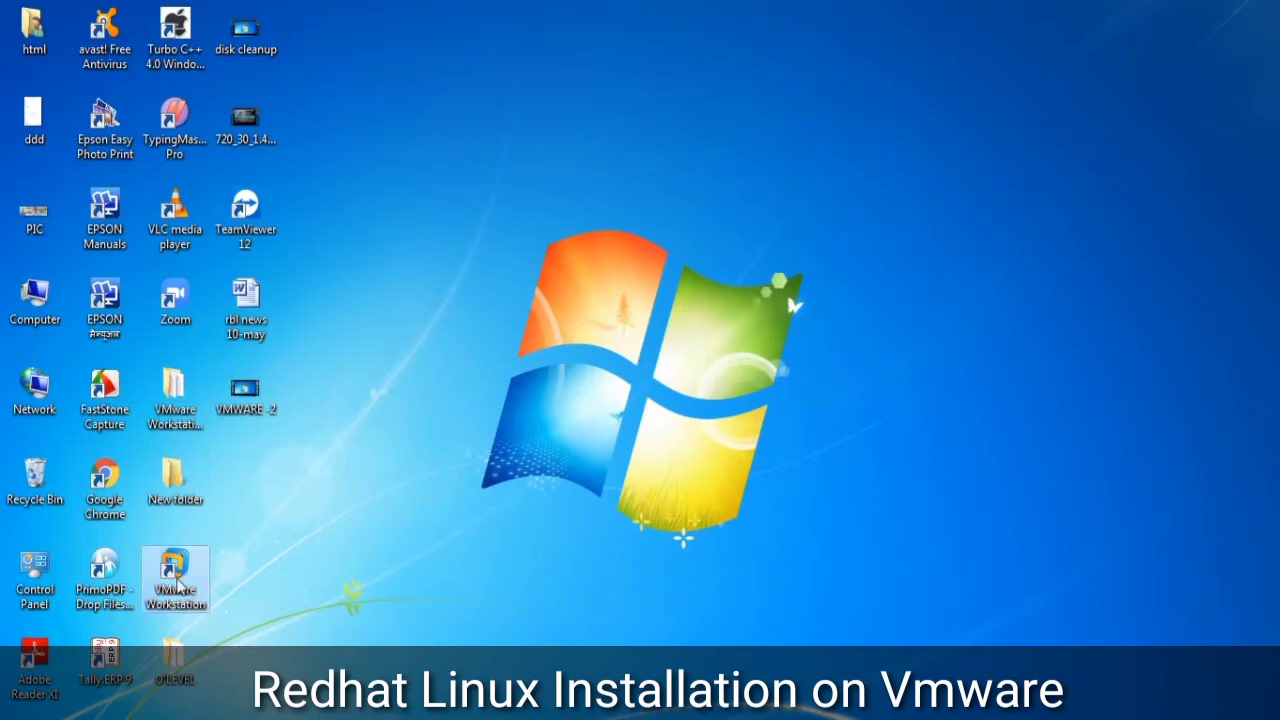
- Launch VMware Workstation, power on the Red Hat Enterprise Linux 6 VM and switch to full screen
double_click(175, 585)
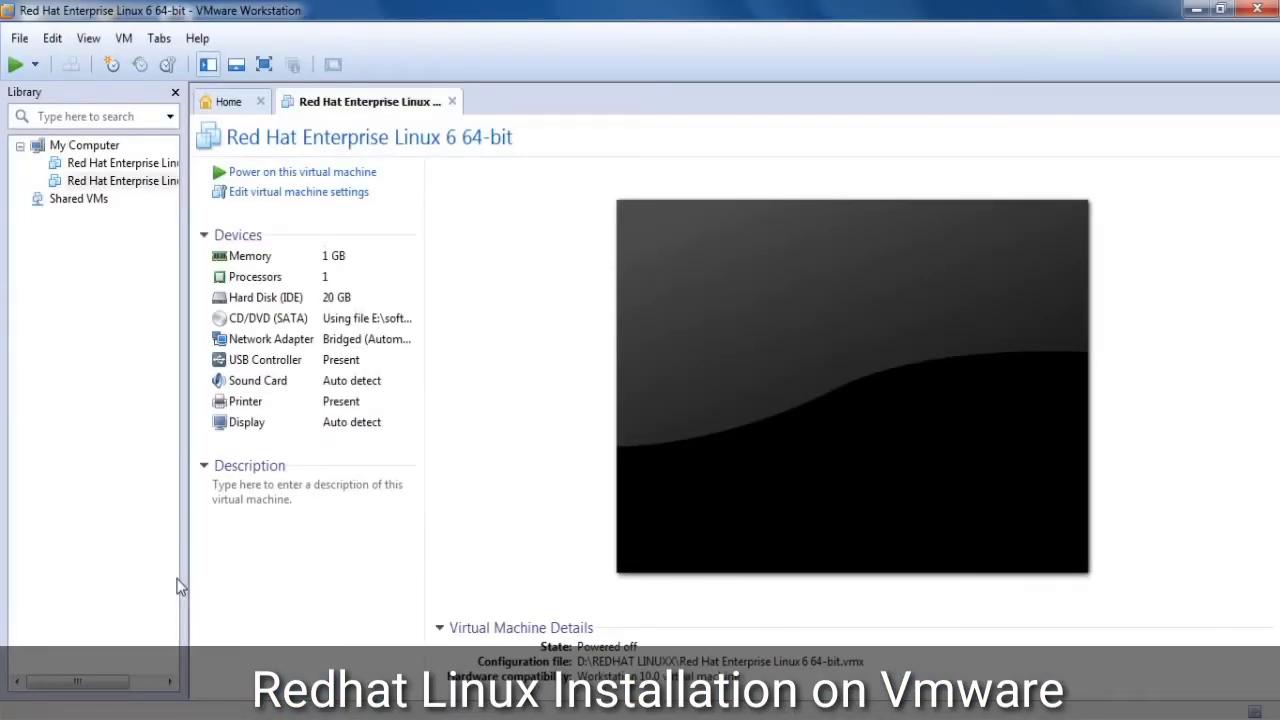
click(325, 180)
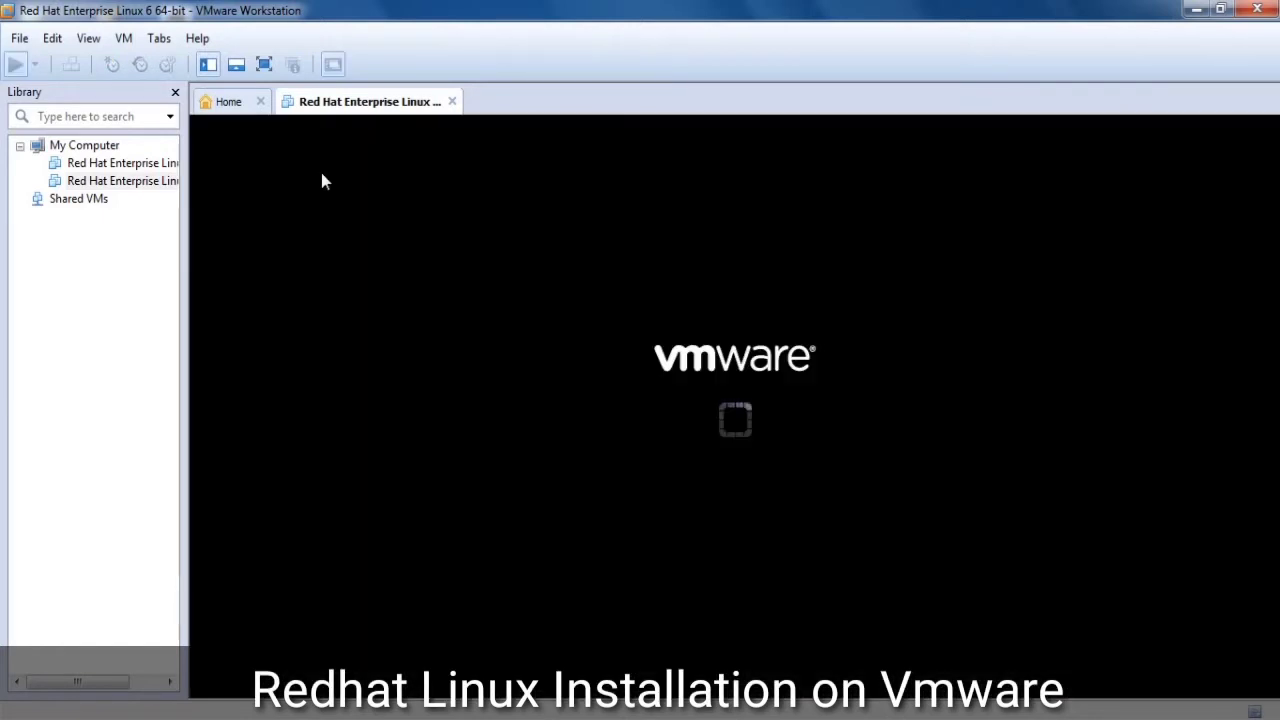
click(263, 73)
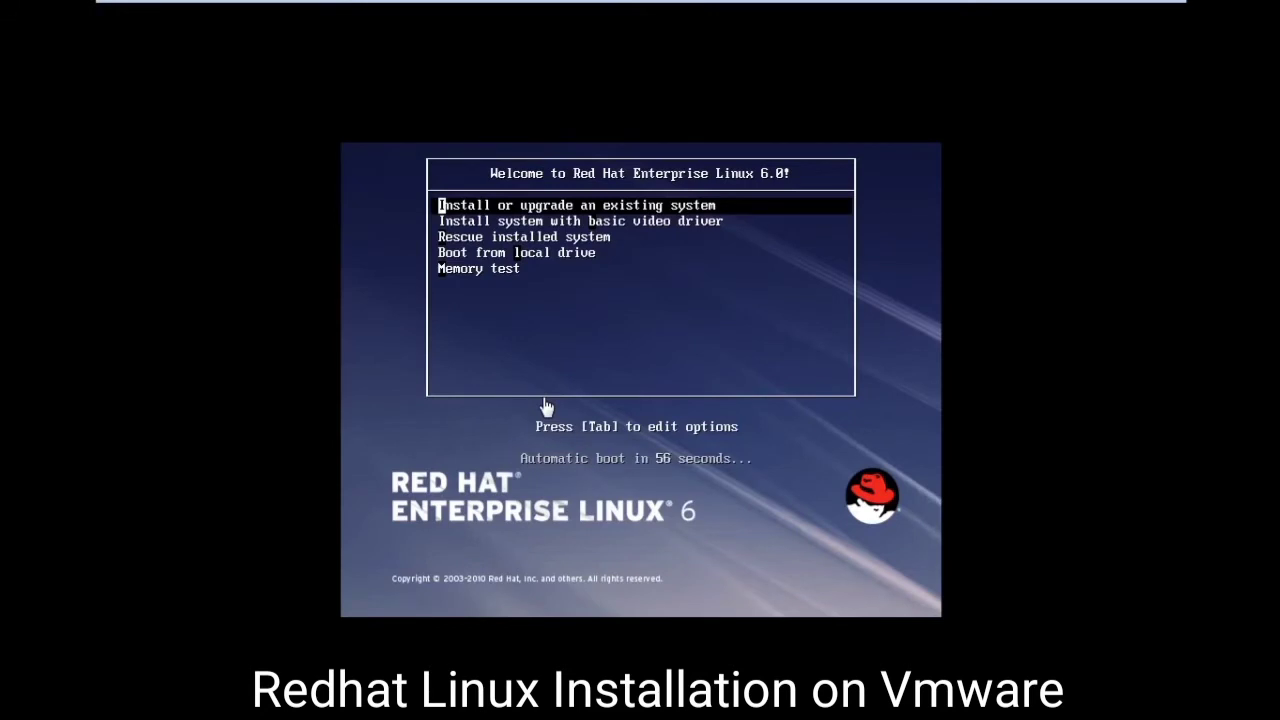
- Choose 'Install or upgrade an existing system' from the VM's boot menu
click(608, 357)
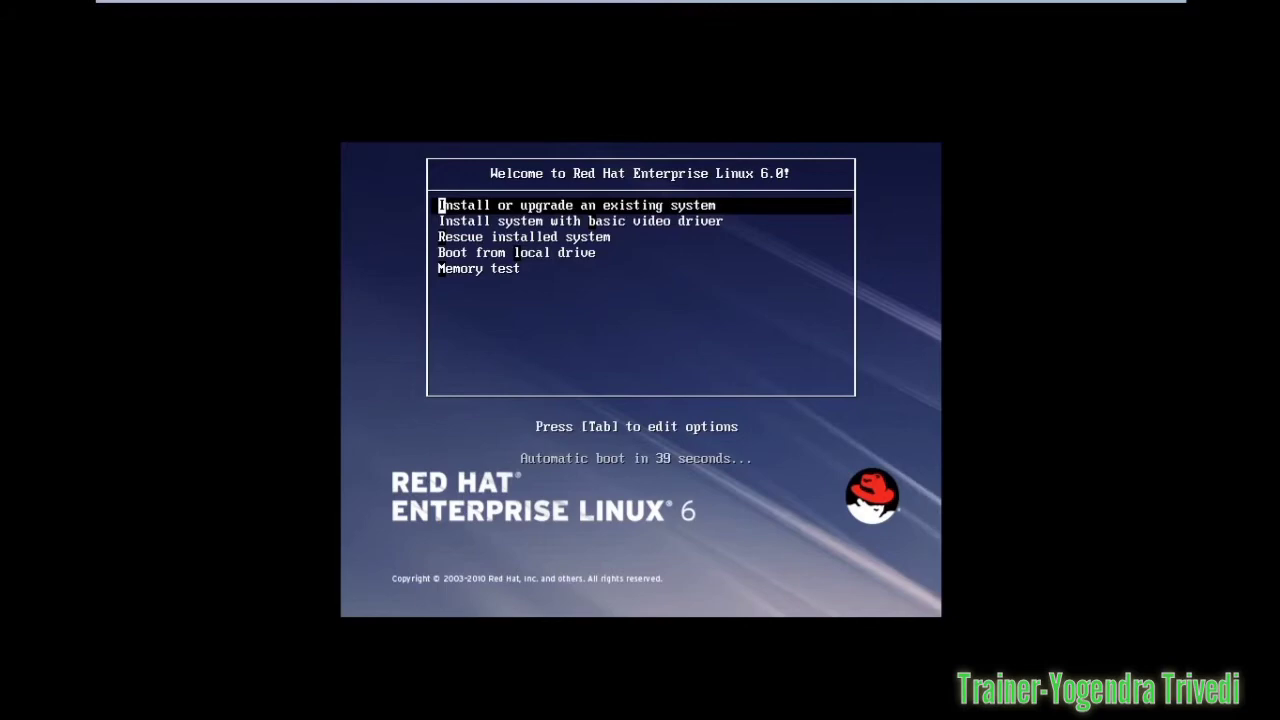
key(Return)
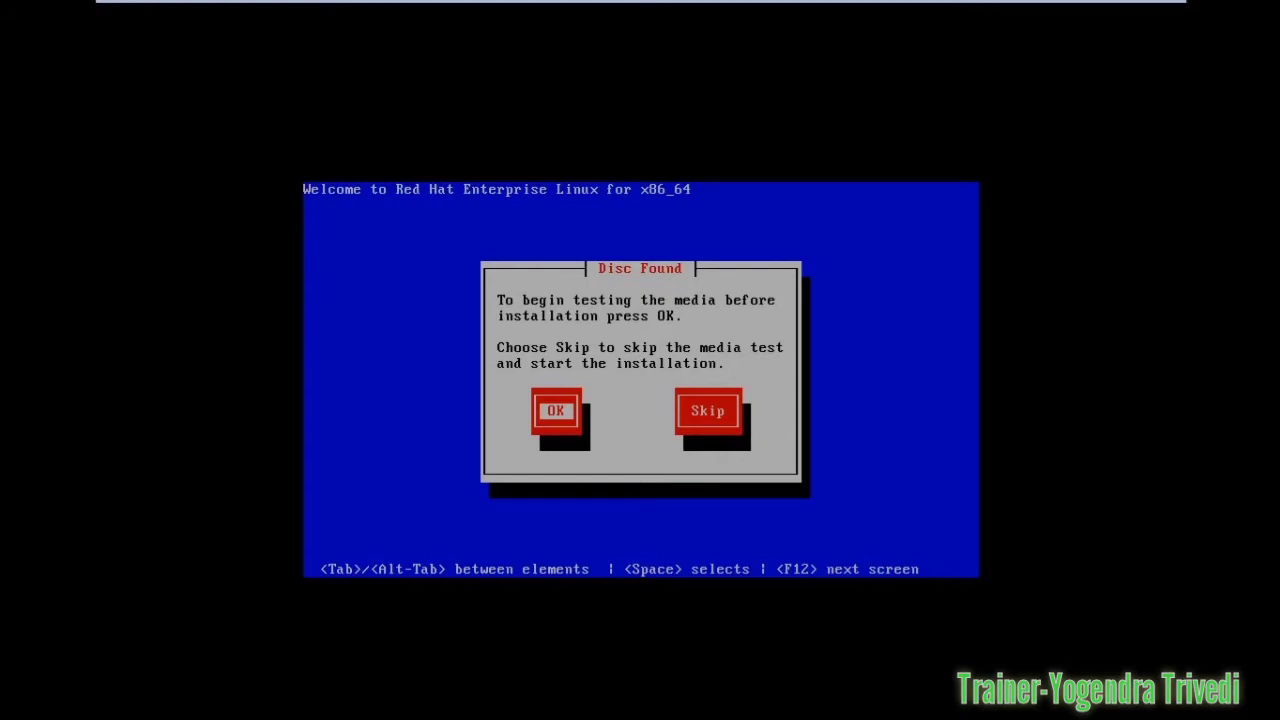
- Skip the media test in the Disc Found dialog
key(Tab)
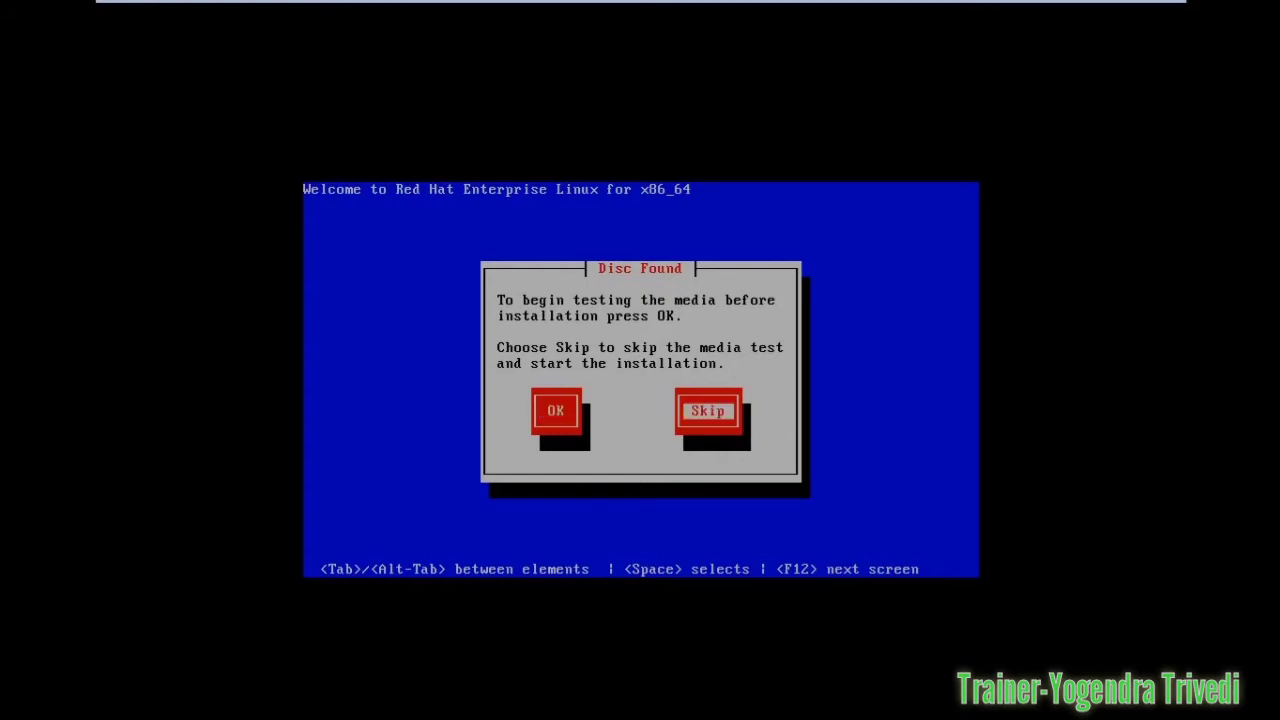
key(Return)
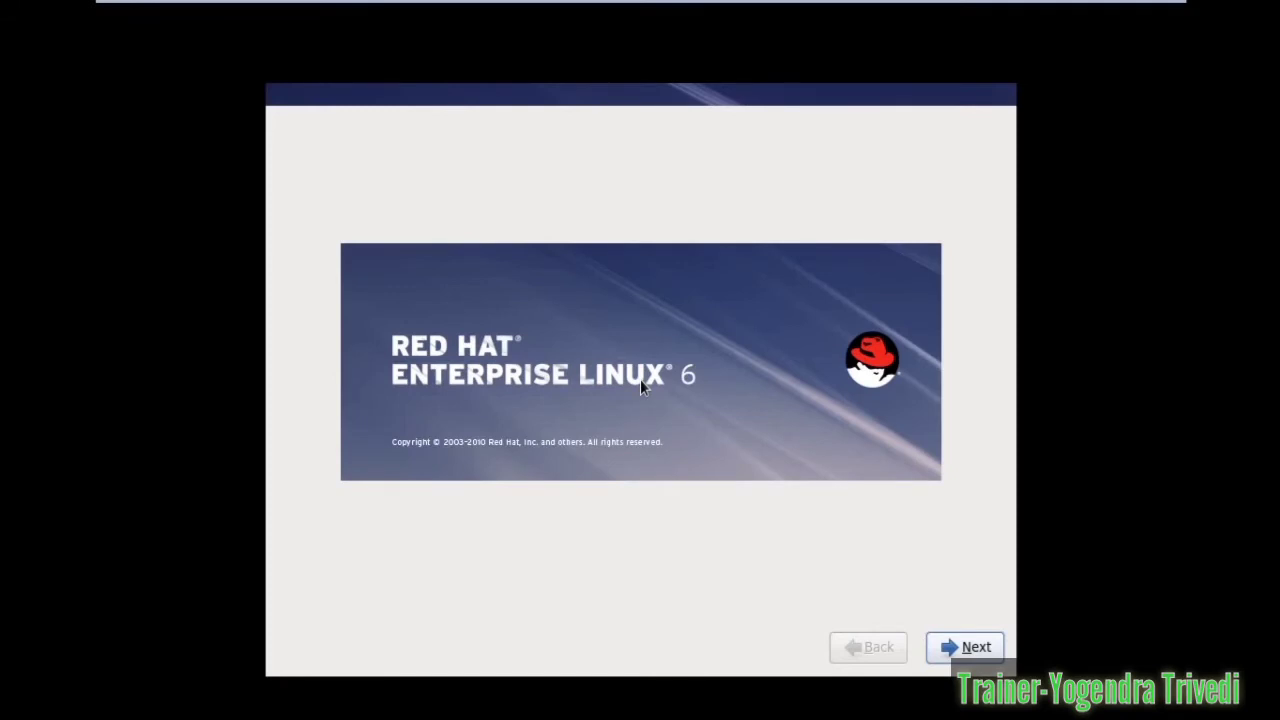
- Accept English, the U.S. English keyboard and Basic Storage Devices, and re-initialize all disks
click(971, 658)
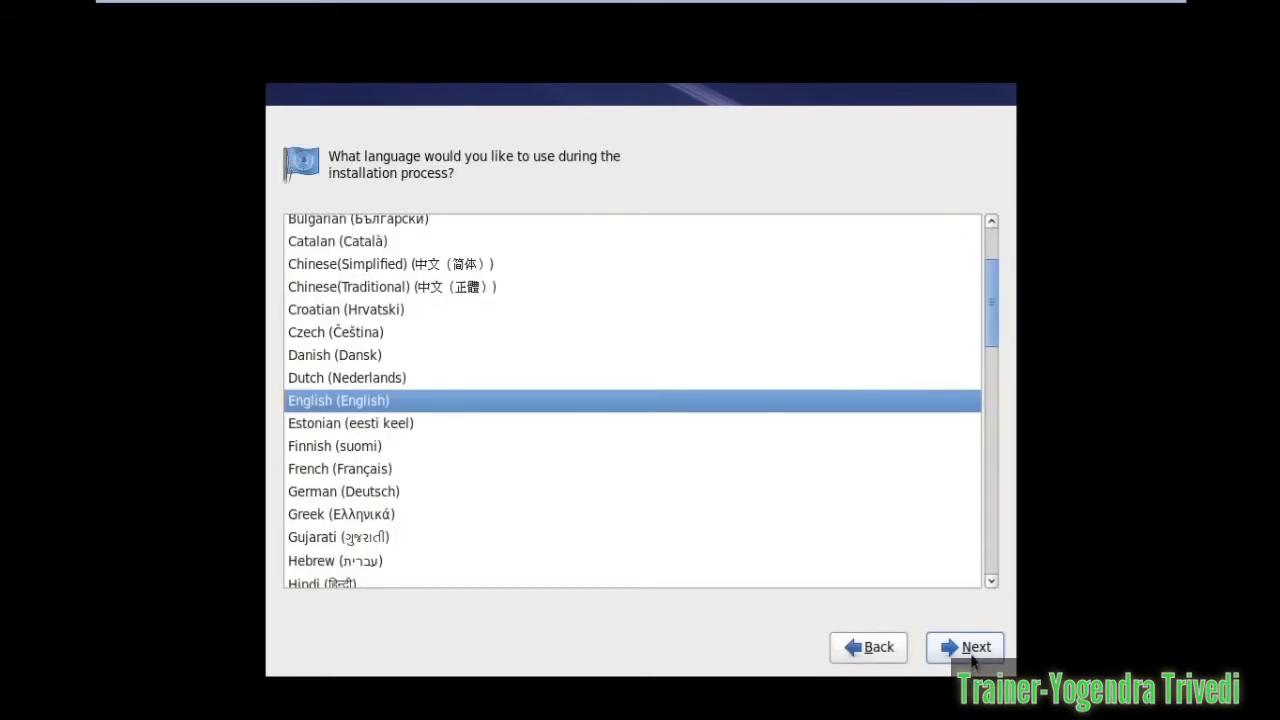
click(971, 658)
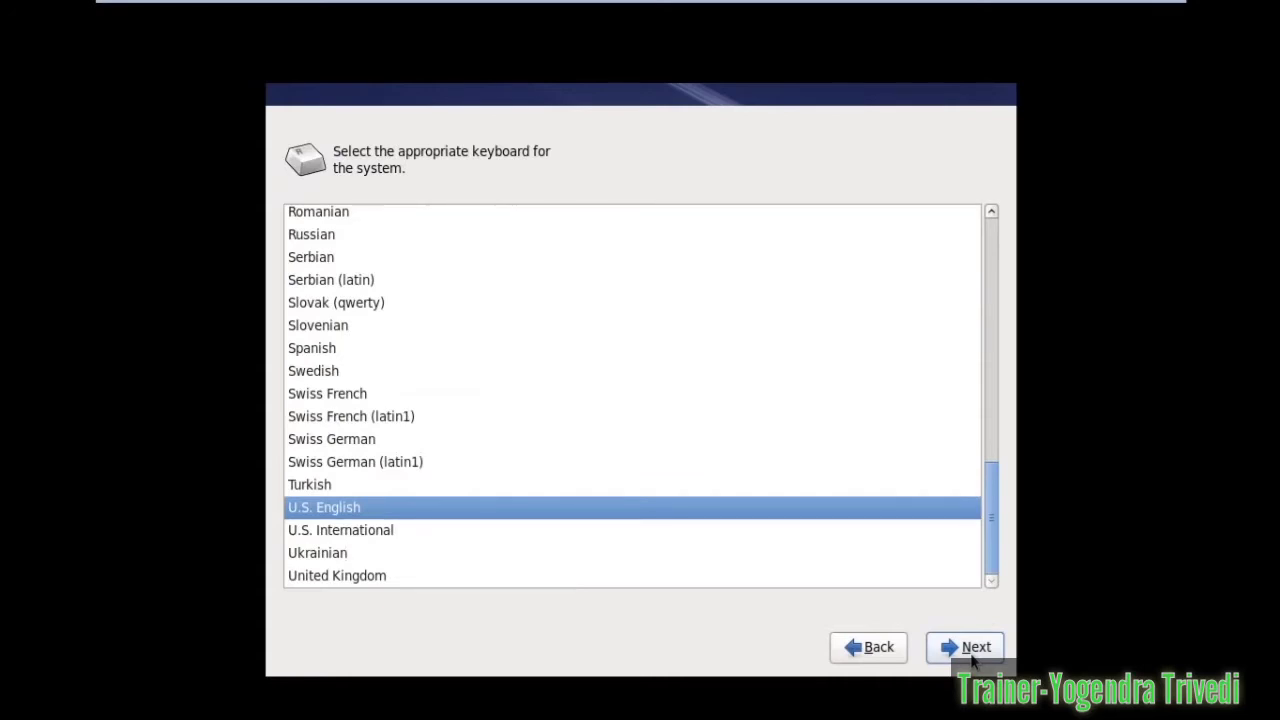
click(971, 658)
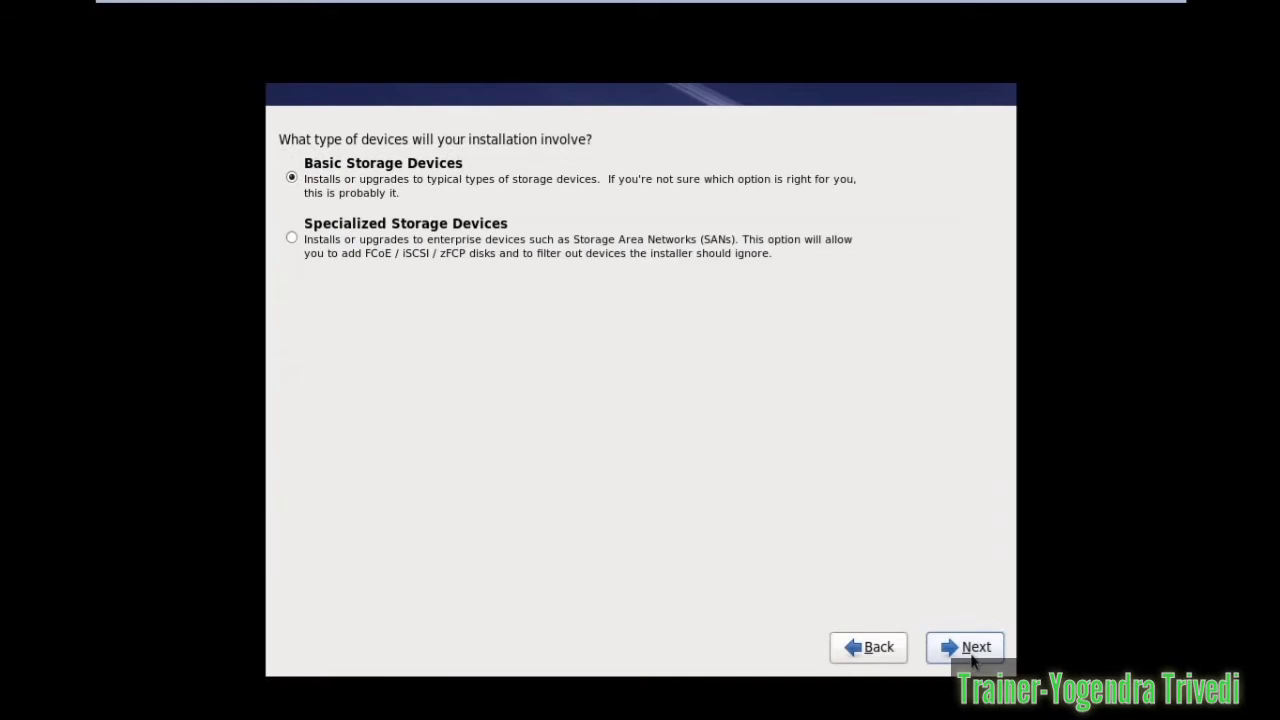
click(971, 658)
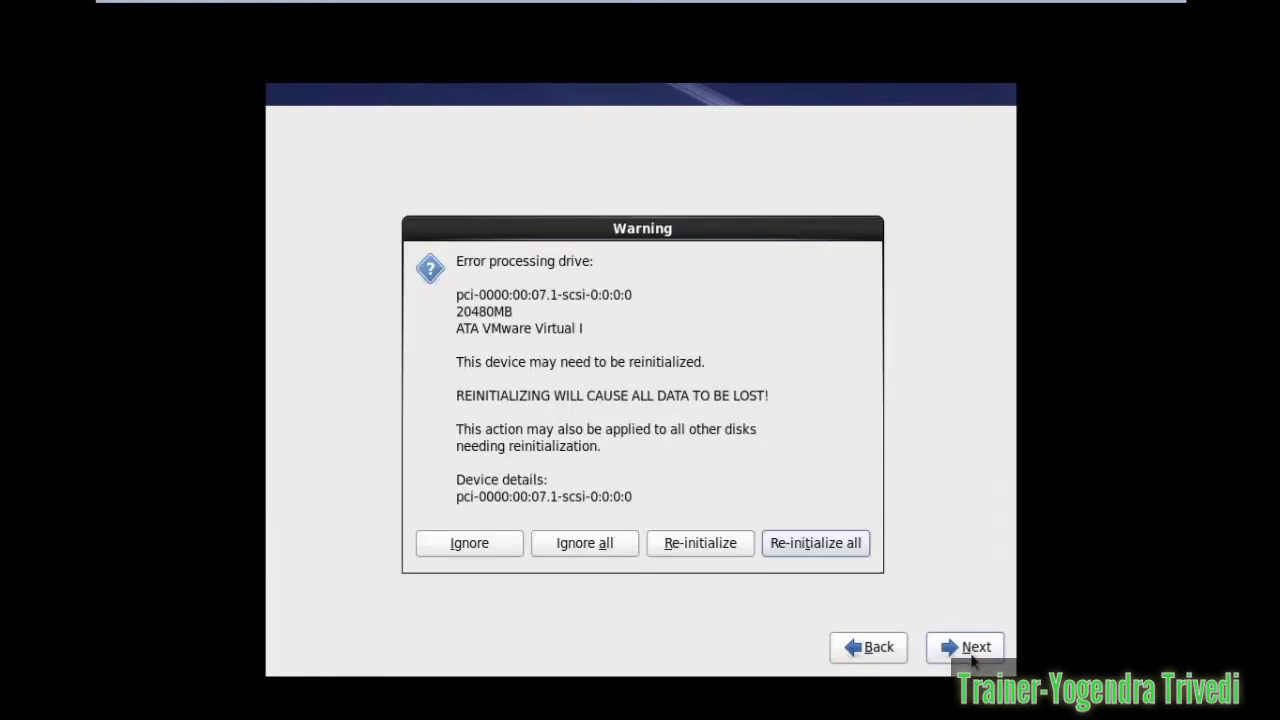
click(793, 550)
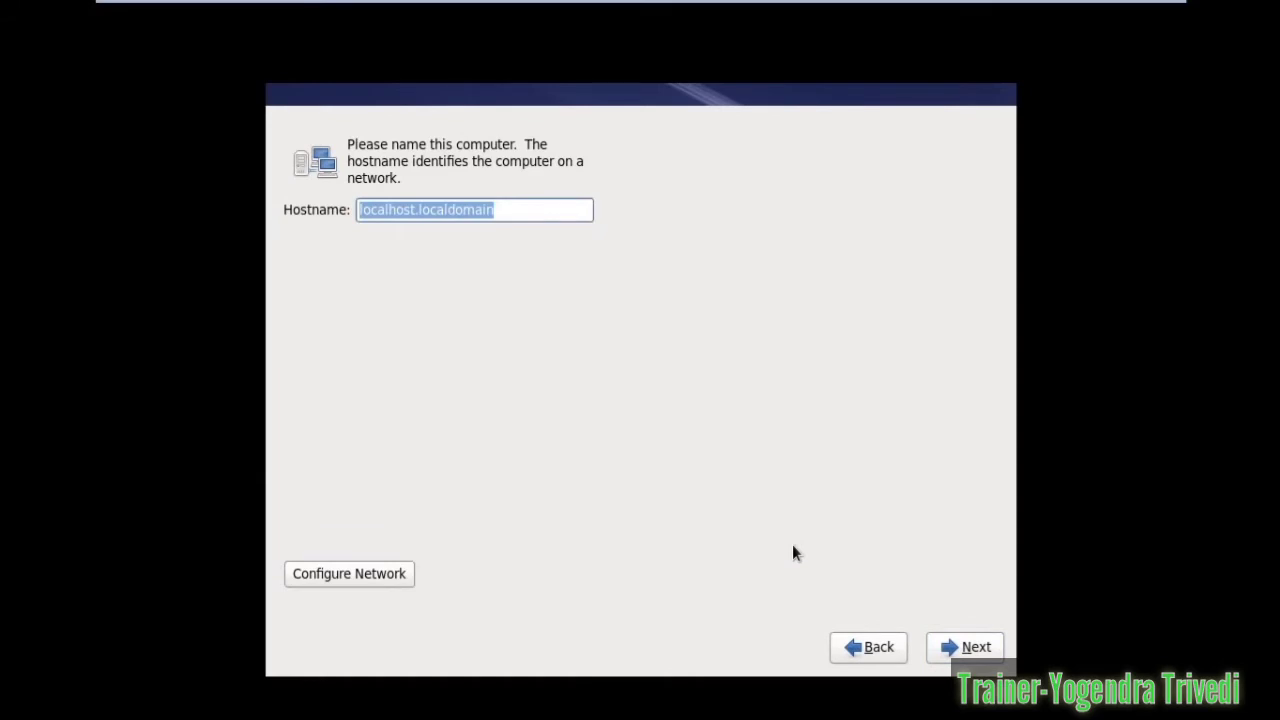
- Set the hostname to linuxclass2 and the time zone to Asia/Kolkata
text(linux)
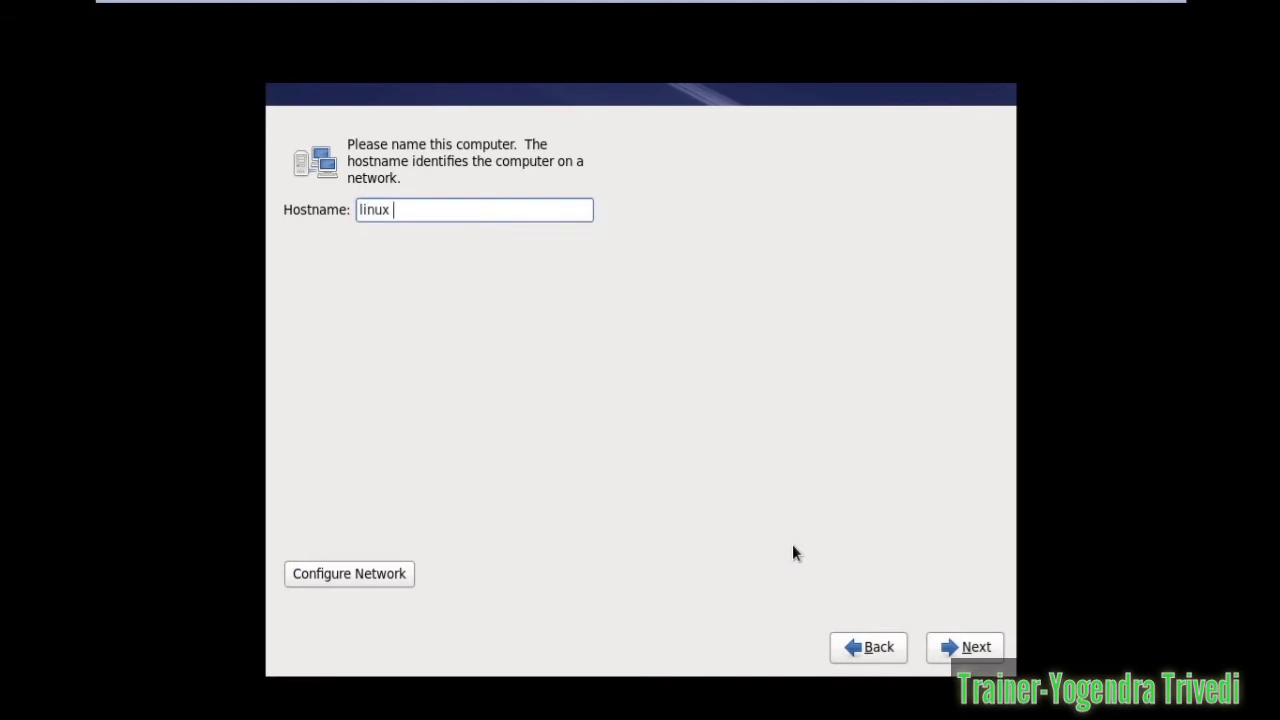
key(BackSpace)
text(class2)
click(970, 651)
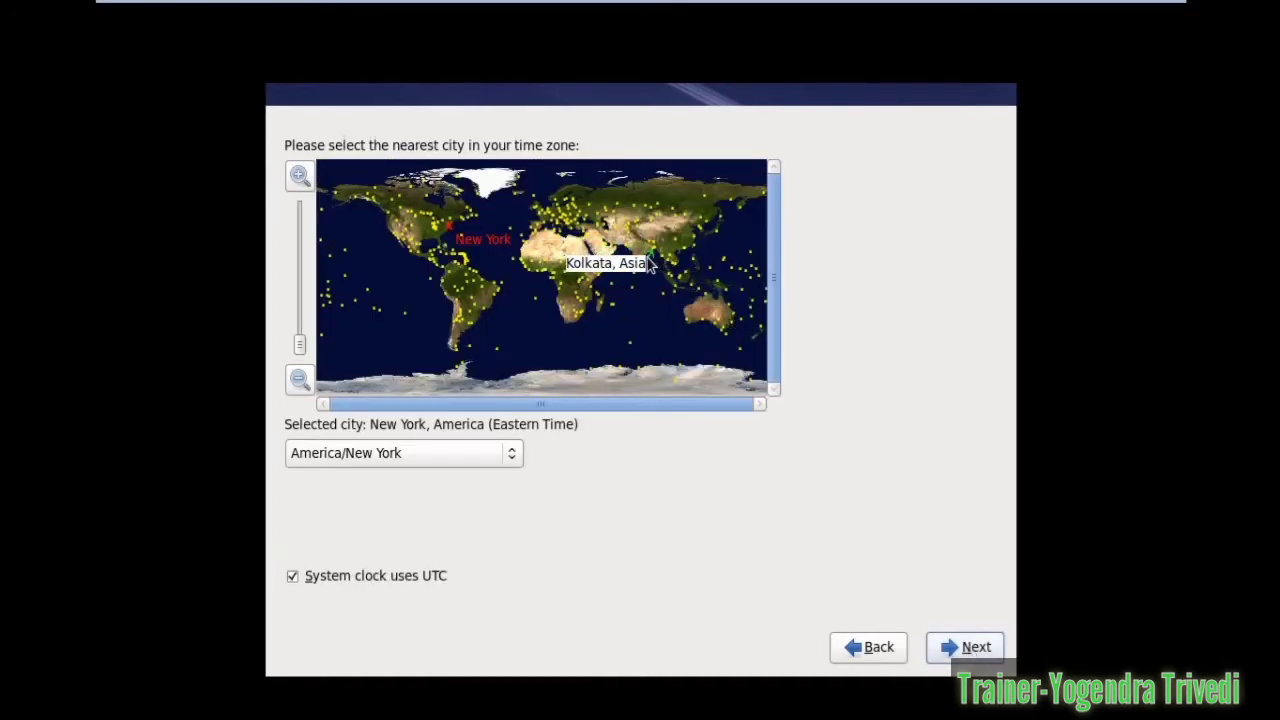
click(651, 263)
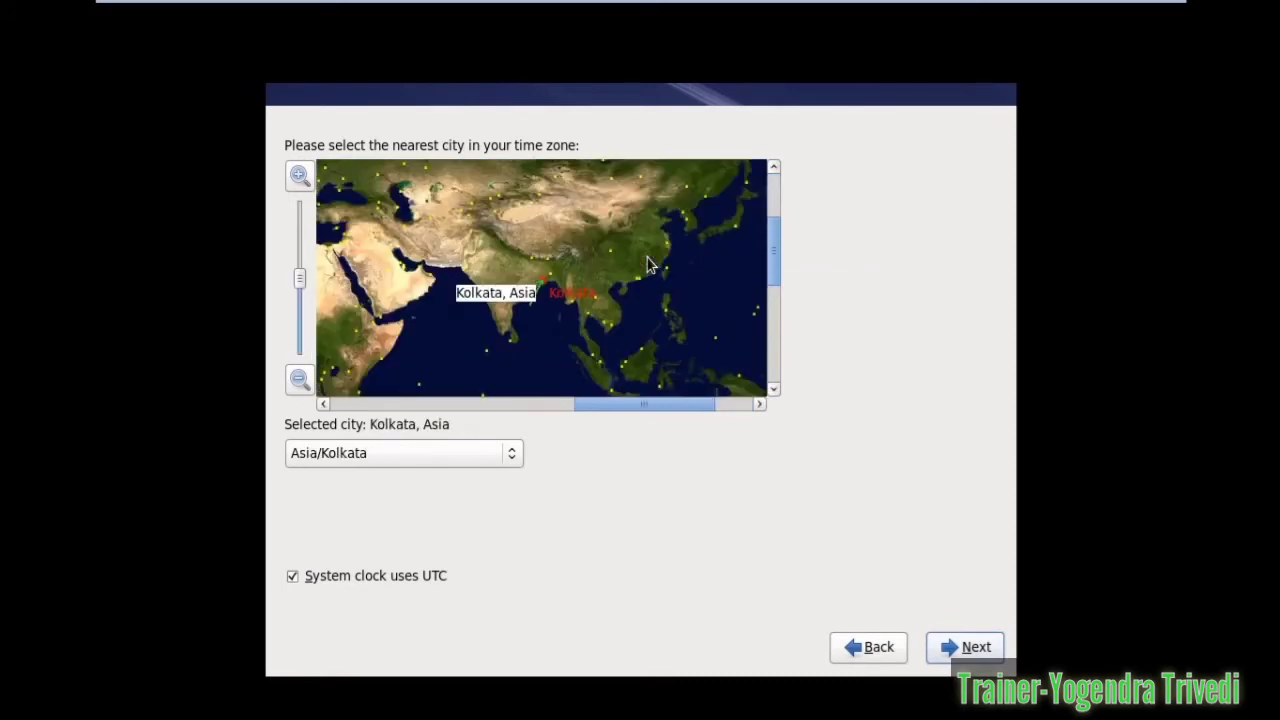
click(988, 648)
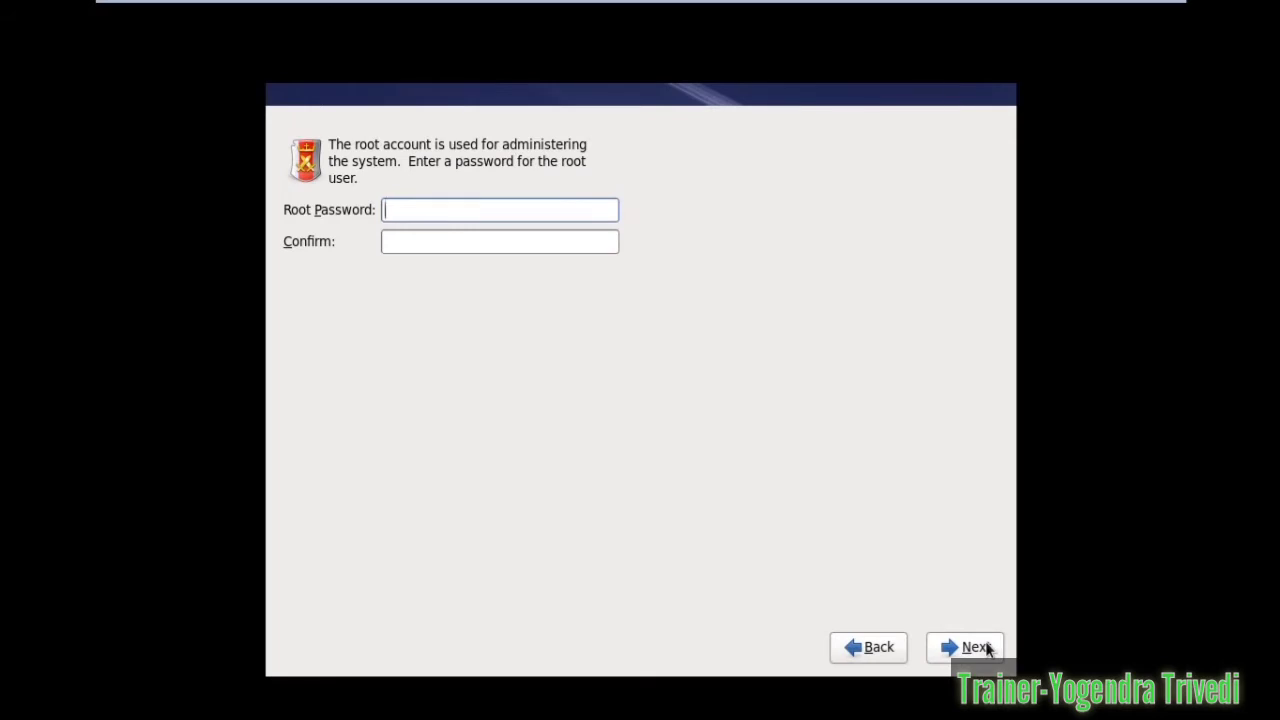
- Enter and confirm the root password, then keep it despite the weak-password warning
text(rootat)
key(Tab)
text(redhat)
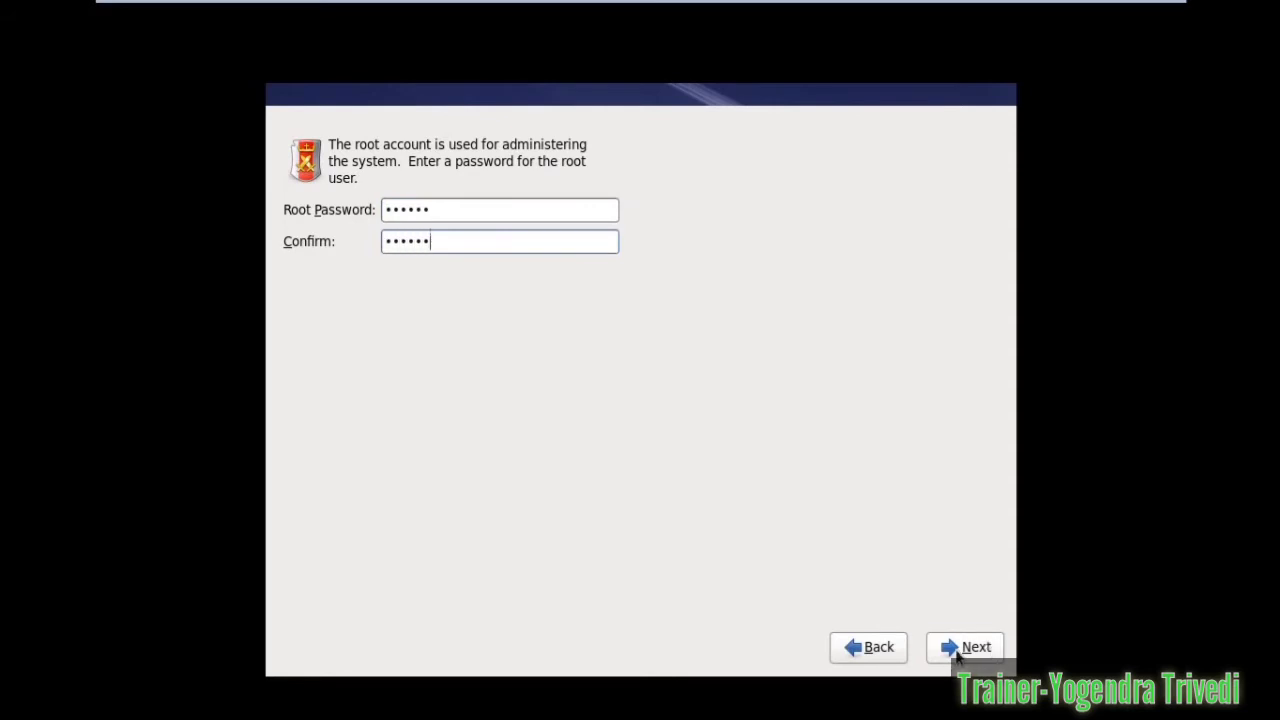
click(956, 654)
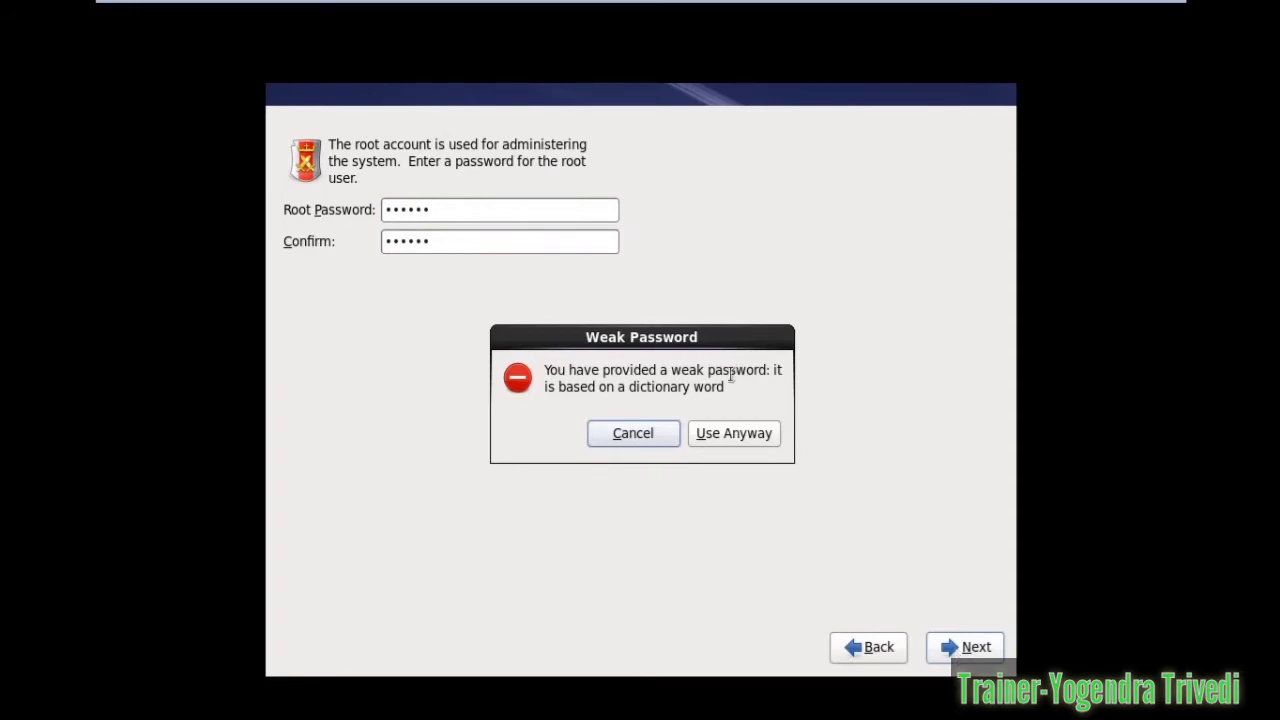
click(728, 430)
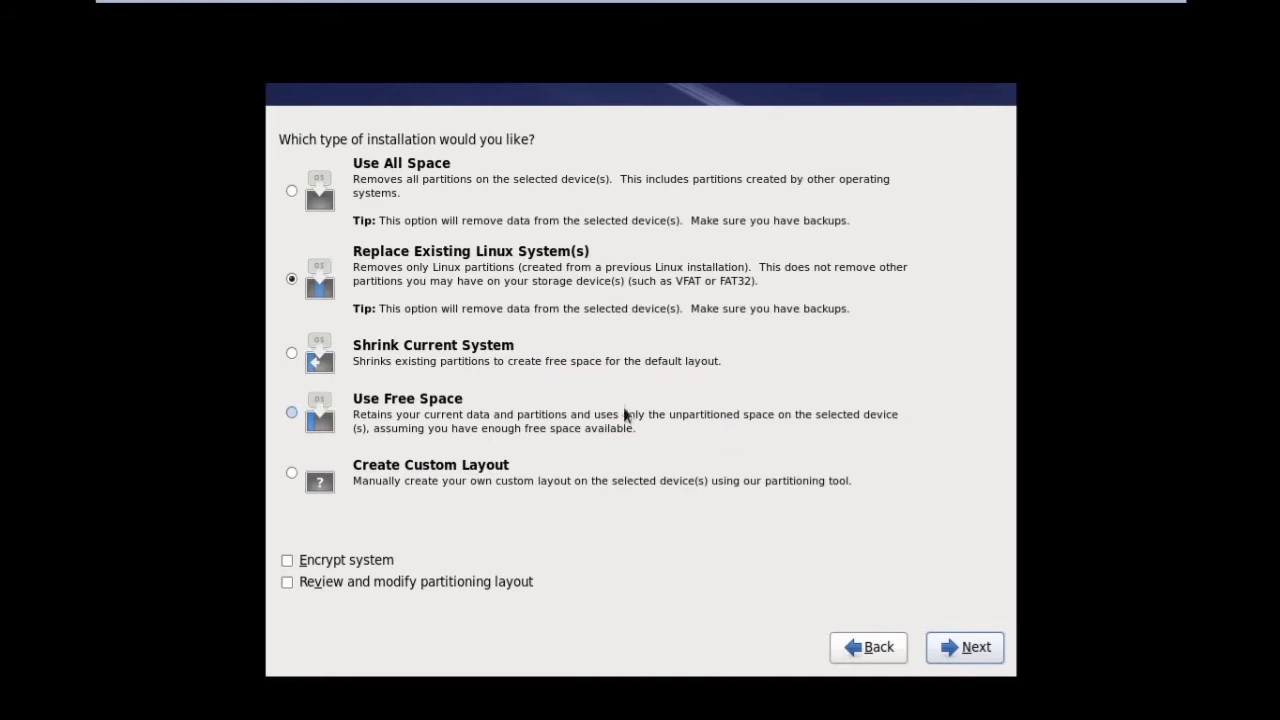
- Choose a custom partition layout and begin creating a standard partition
click(292, 474)
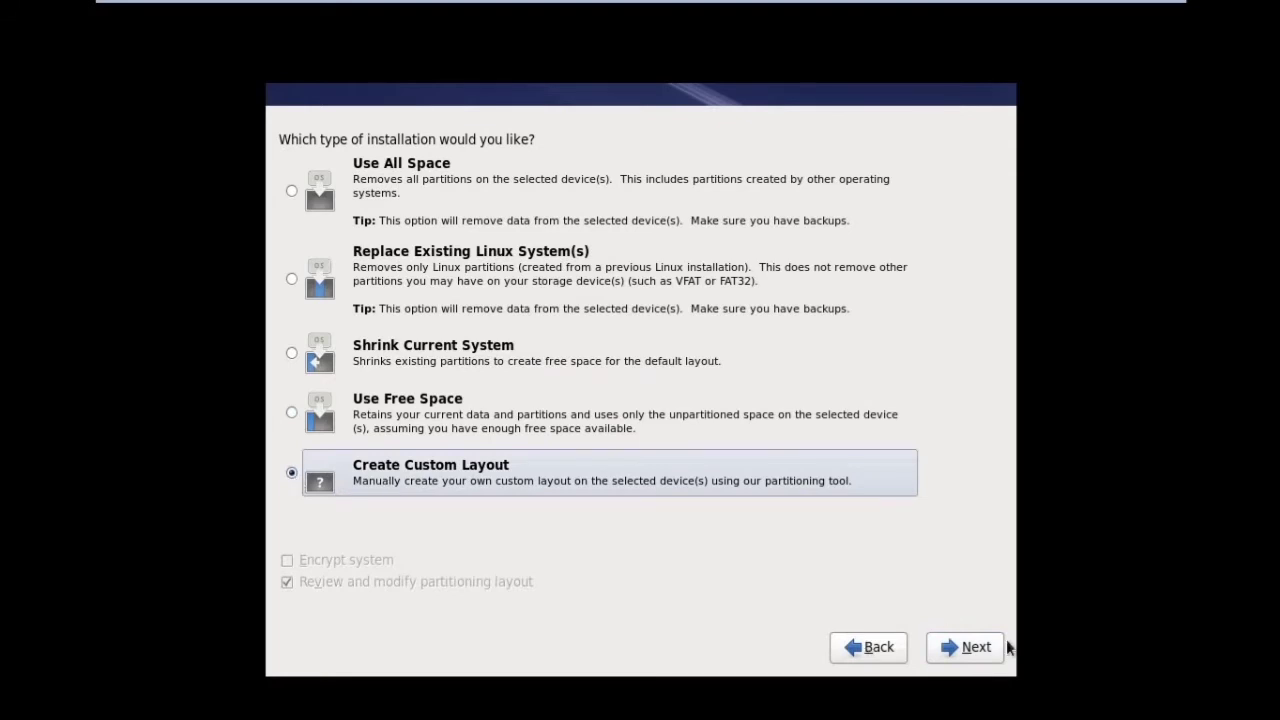
click(970, 655)
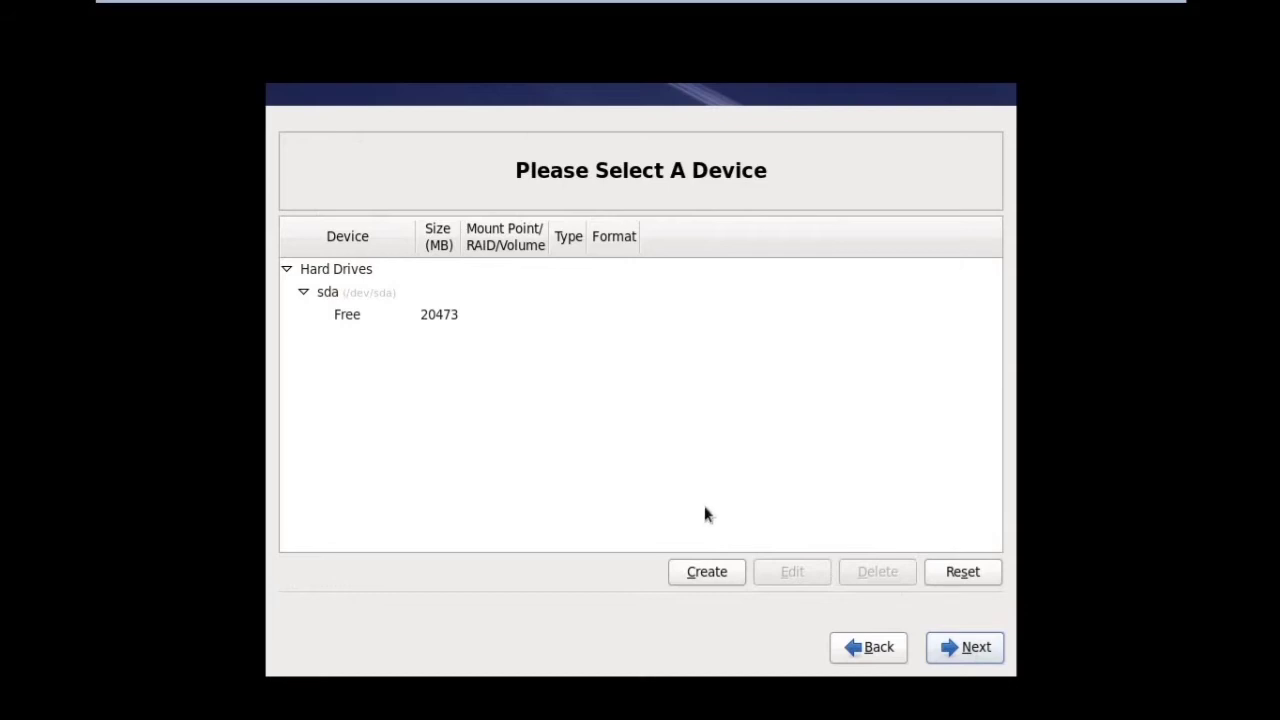
click(704, 569)
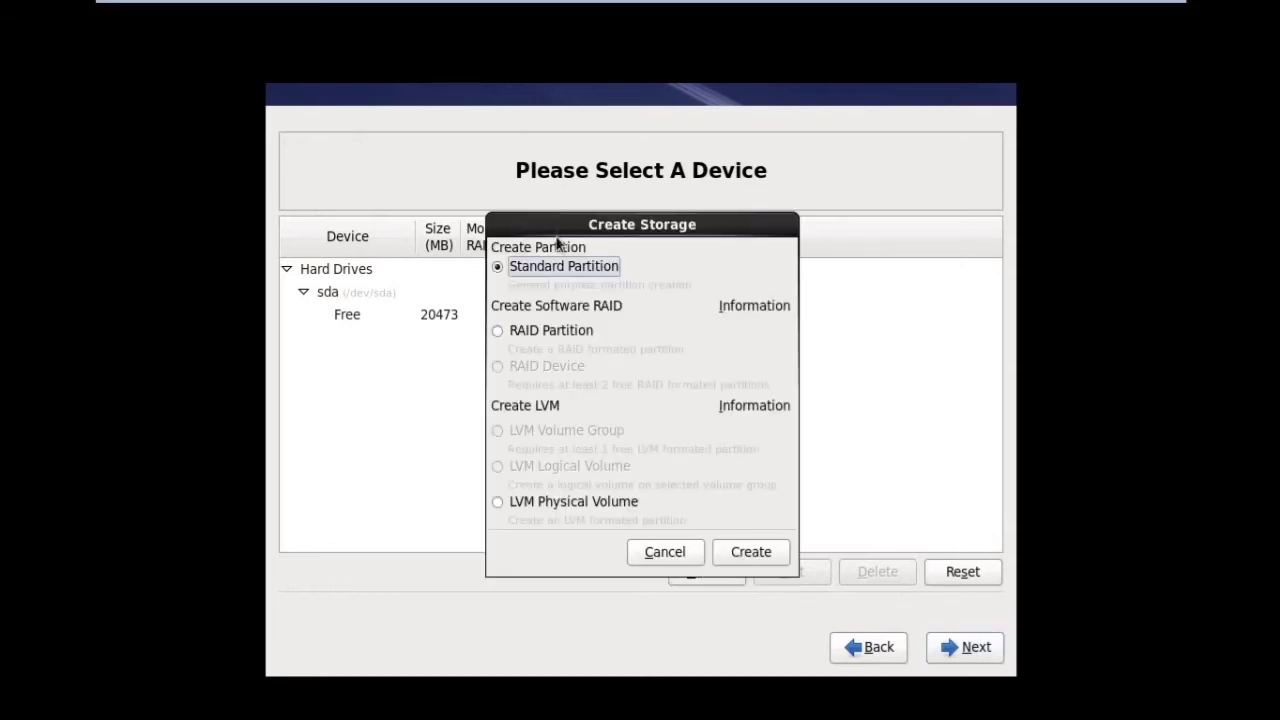
click(739, 564)
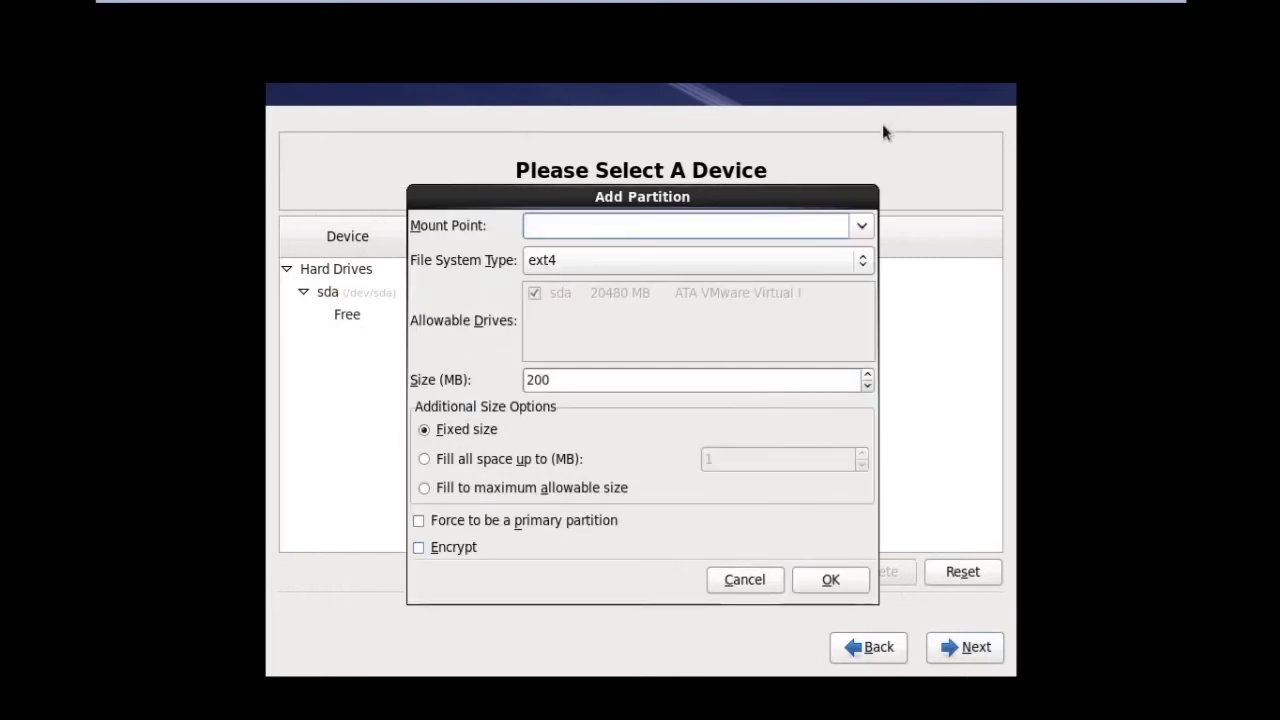
- Create a 15000 MB root (/) partition, correcting the oversized 150000 MB entry
click(861, 236)
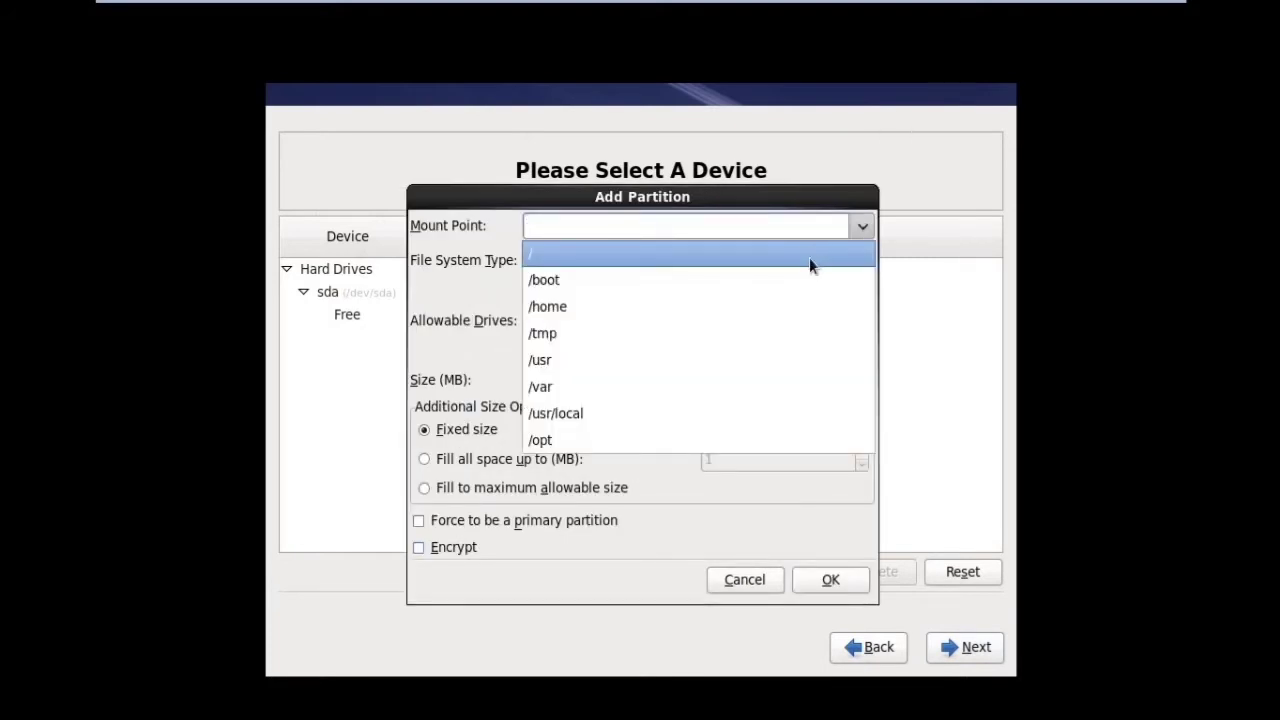
click(809, 257)
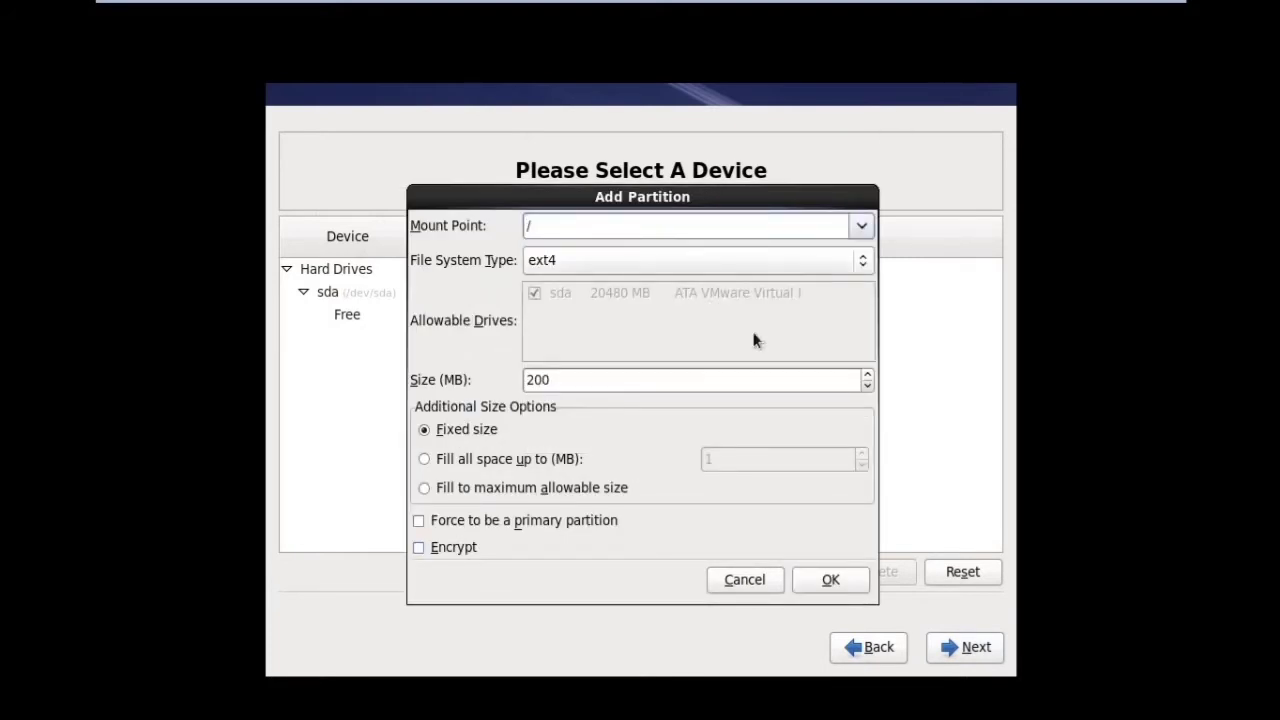
drag(666, 380, 506, 378)
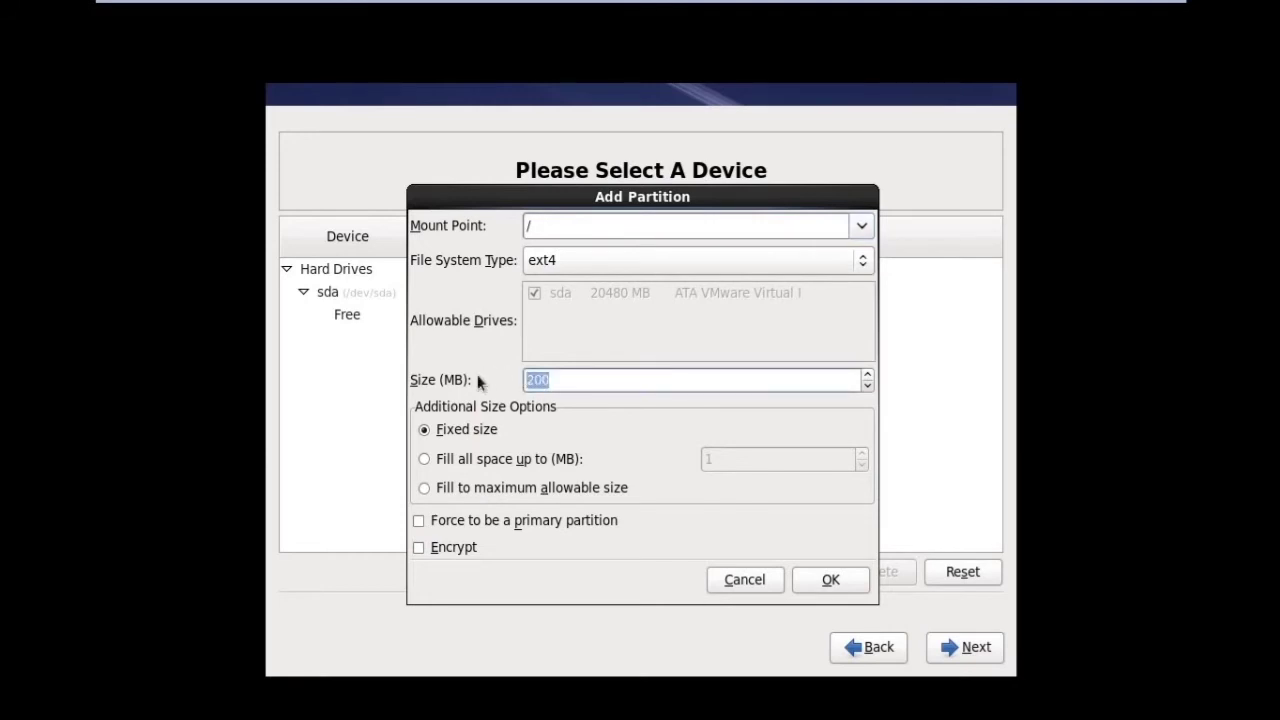
text(150000)
click(806, 588)
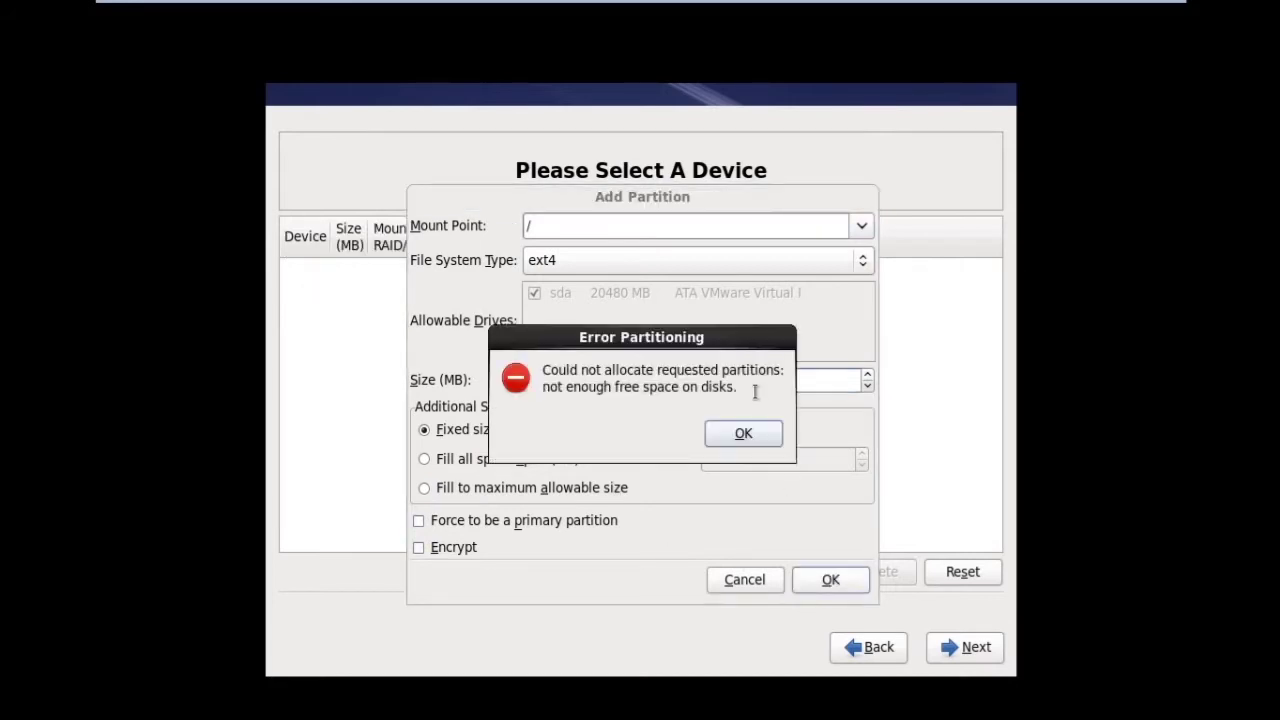
click(744, 434)
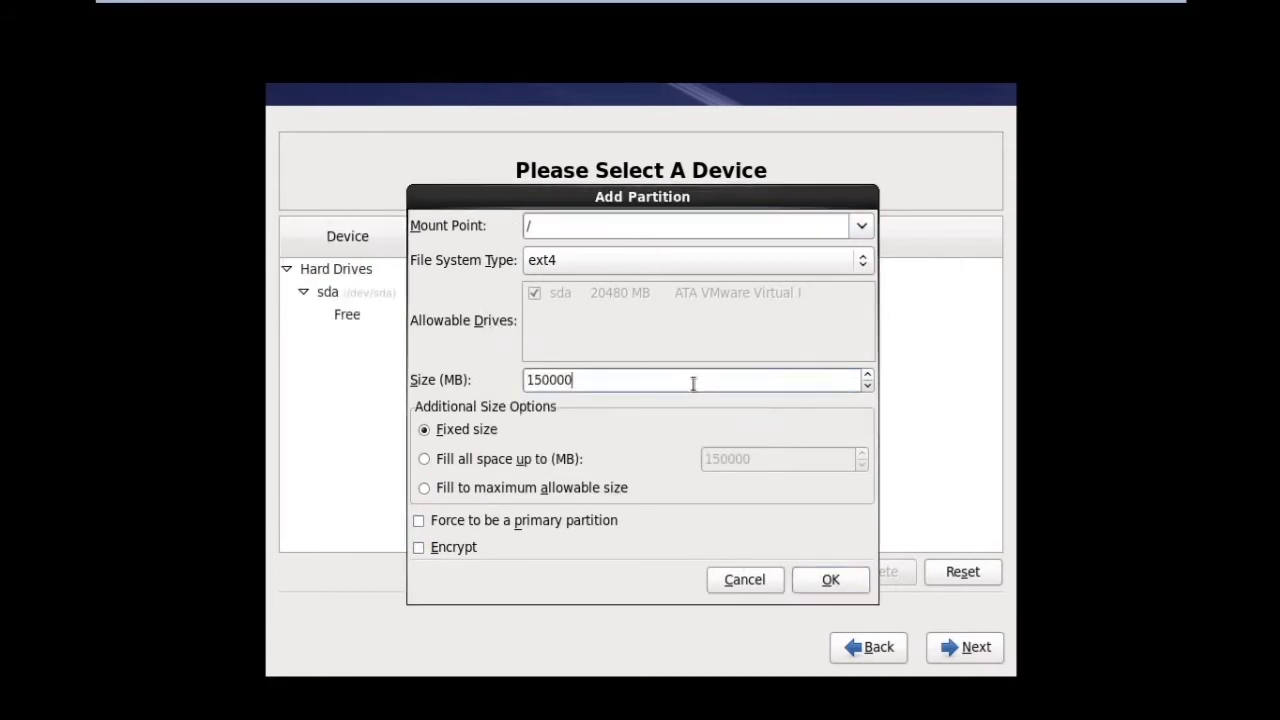
key(BackSpace)
click(835, 587)
click(740, 575)
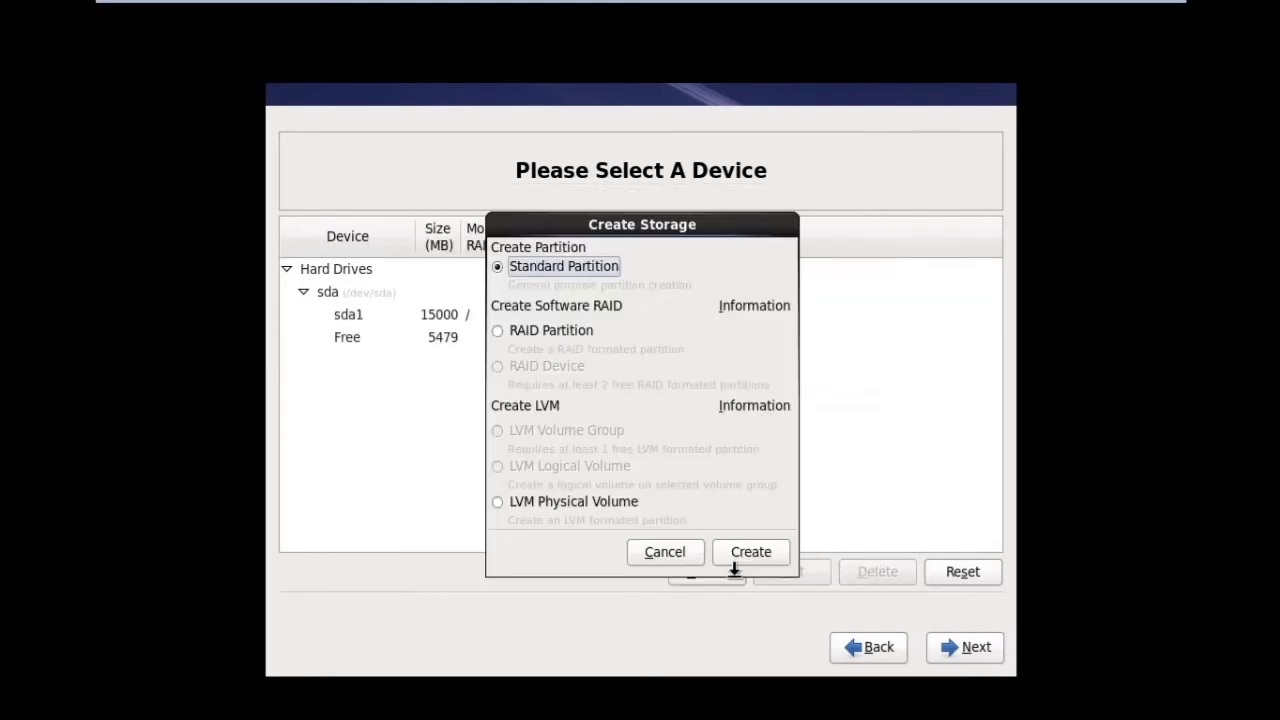
- Add a 2000 MB standard partition with the swap file system type
click(735, 552)
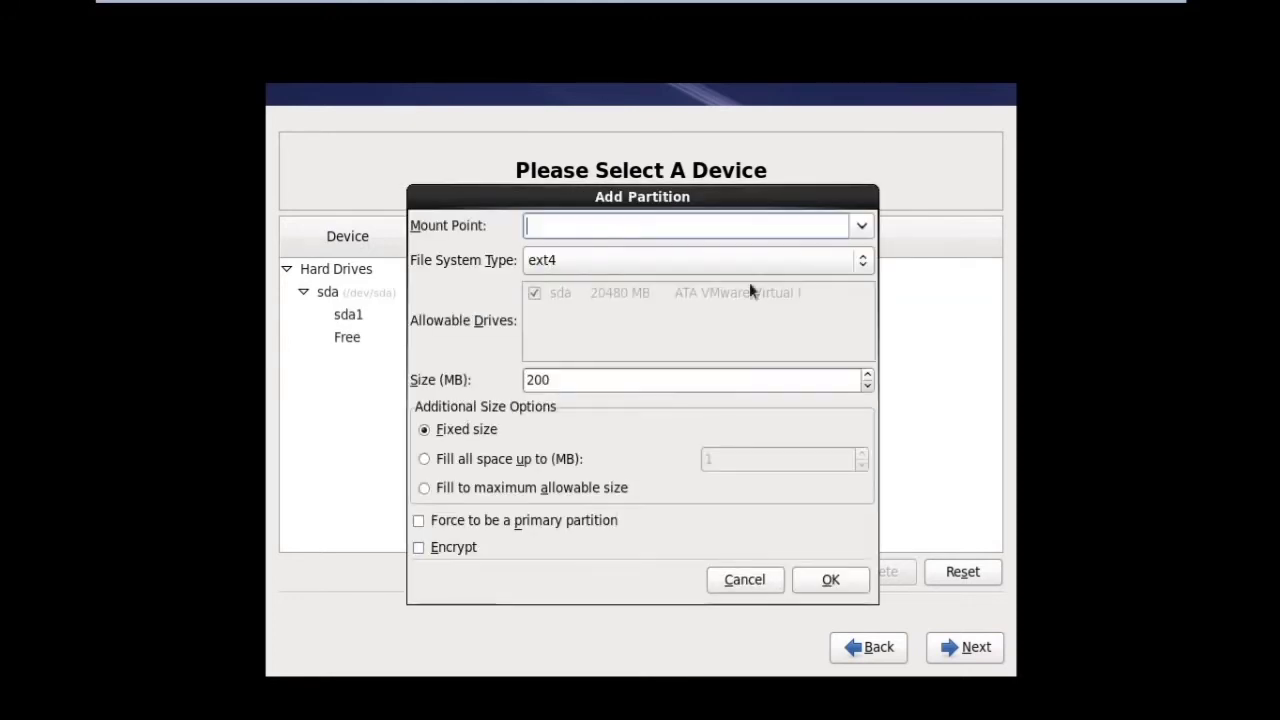
click(862, 228)
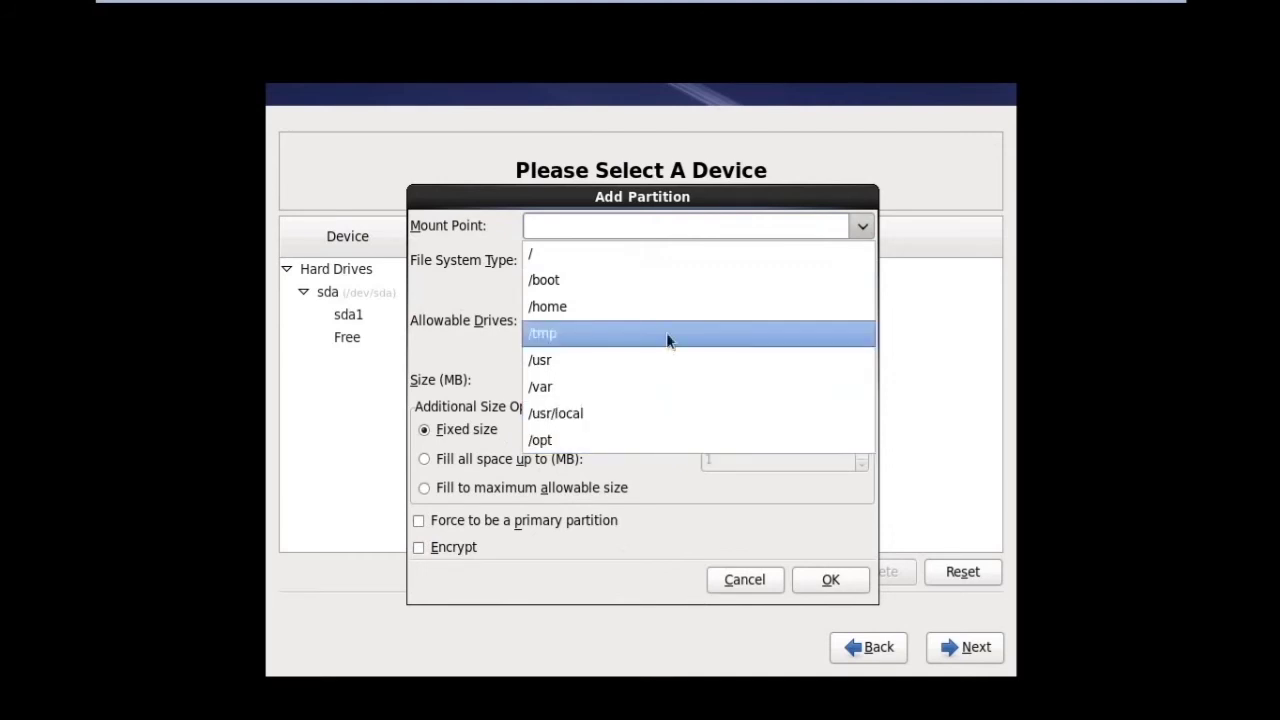
click(483, 288)
click(624, 265)
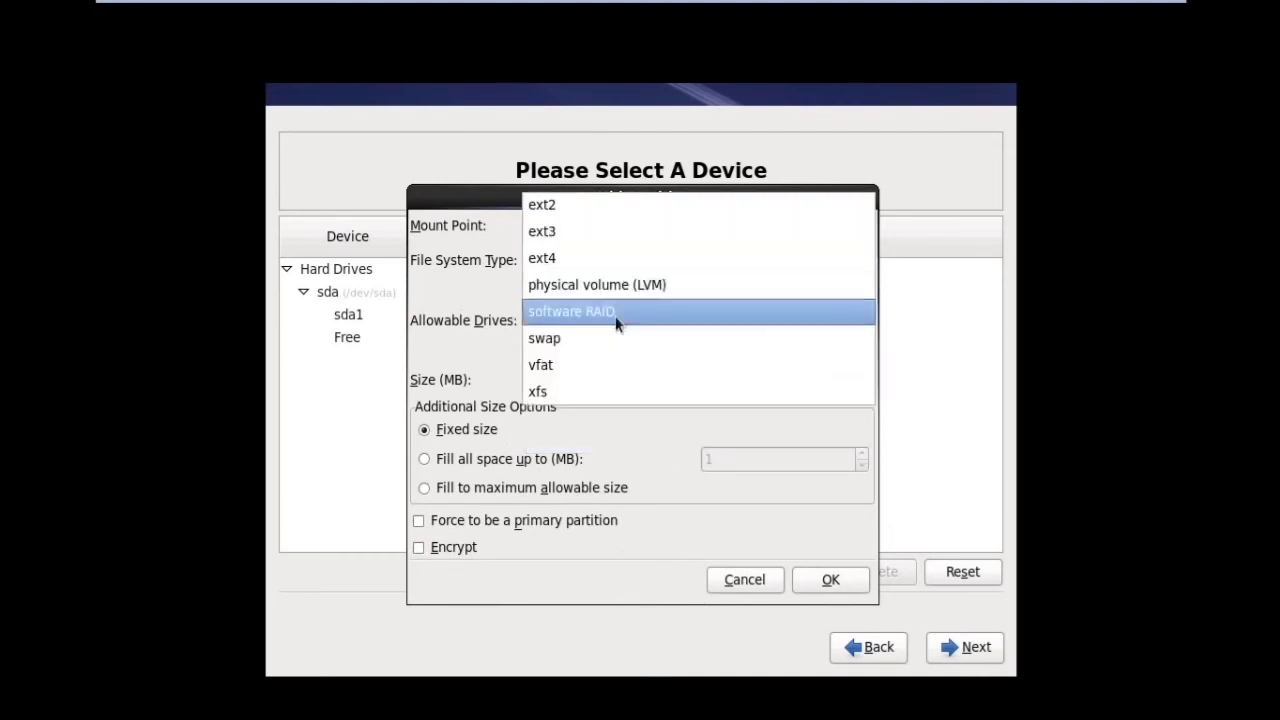
click(612, 342)
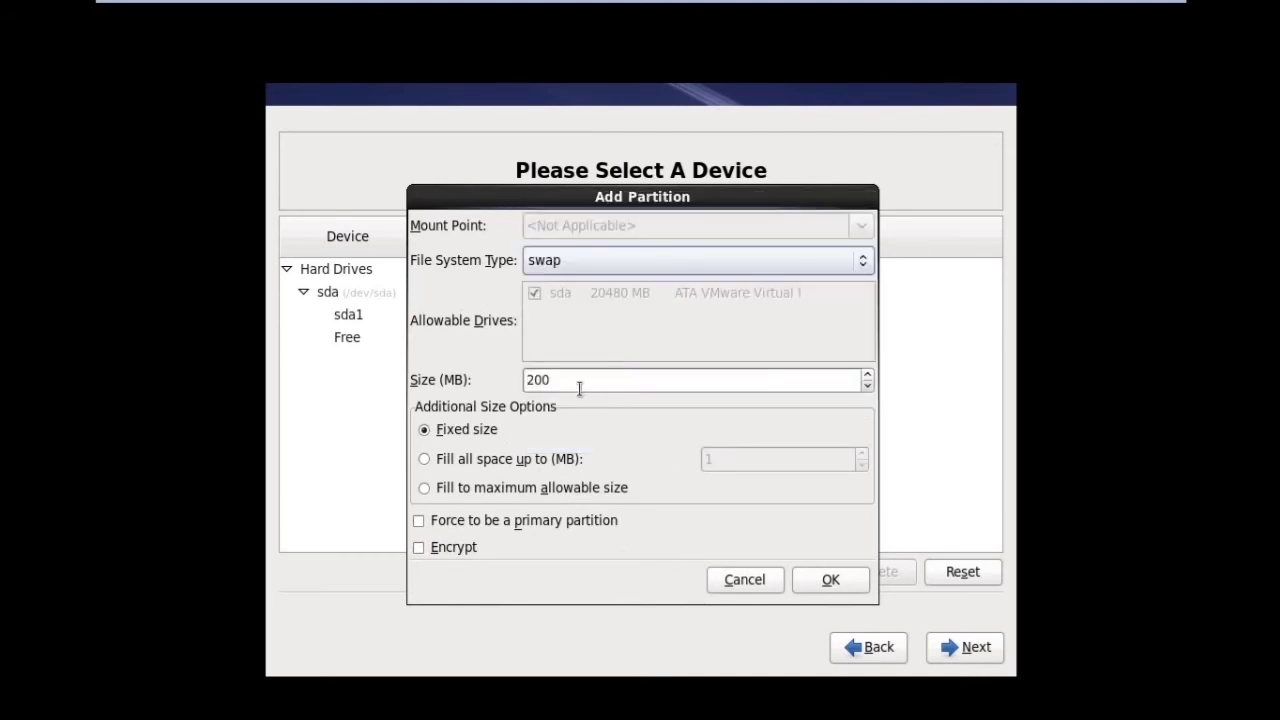
key(Tab)
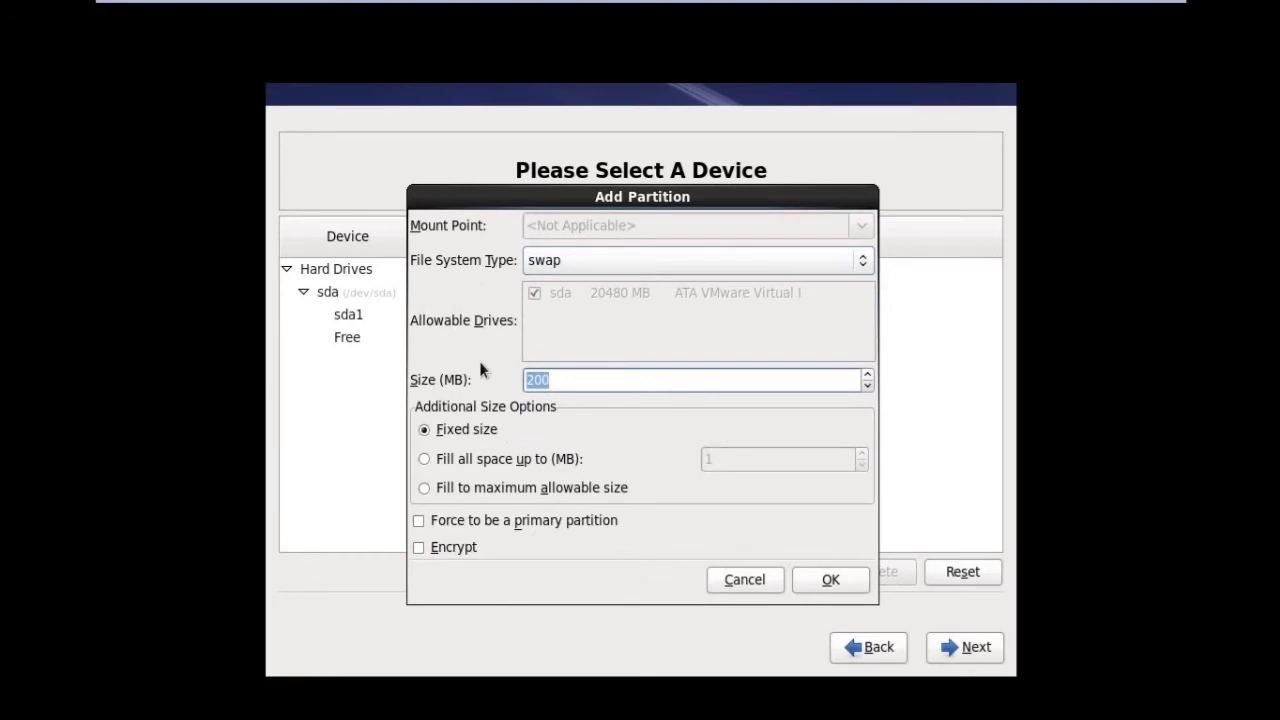
text(2000)
click(813, 582)
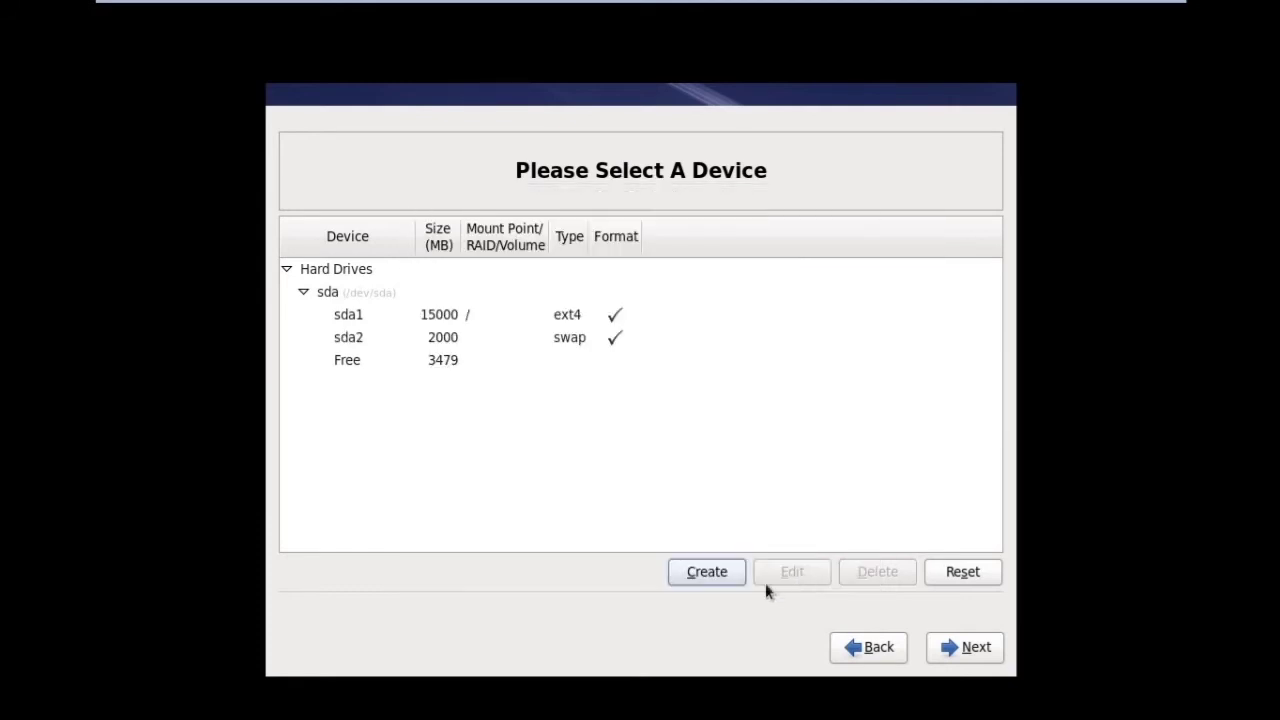
- Add a 500 MB /boot standard partition and proceed with the layout
click(734, 579)
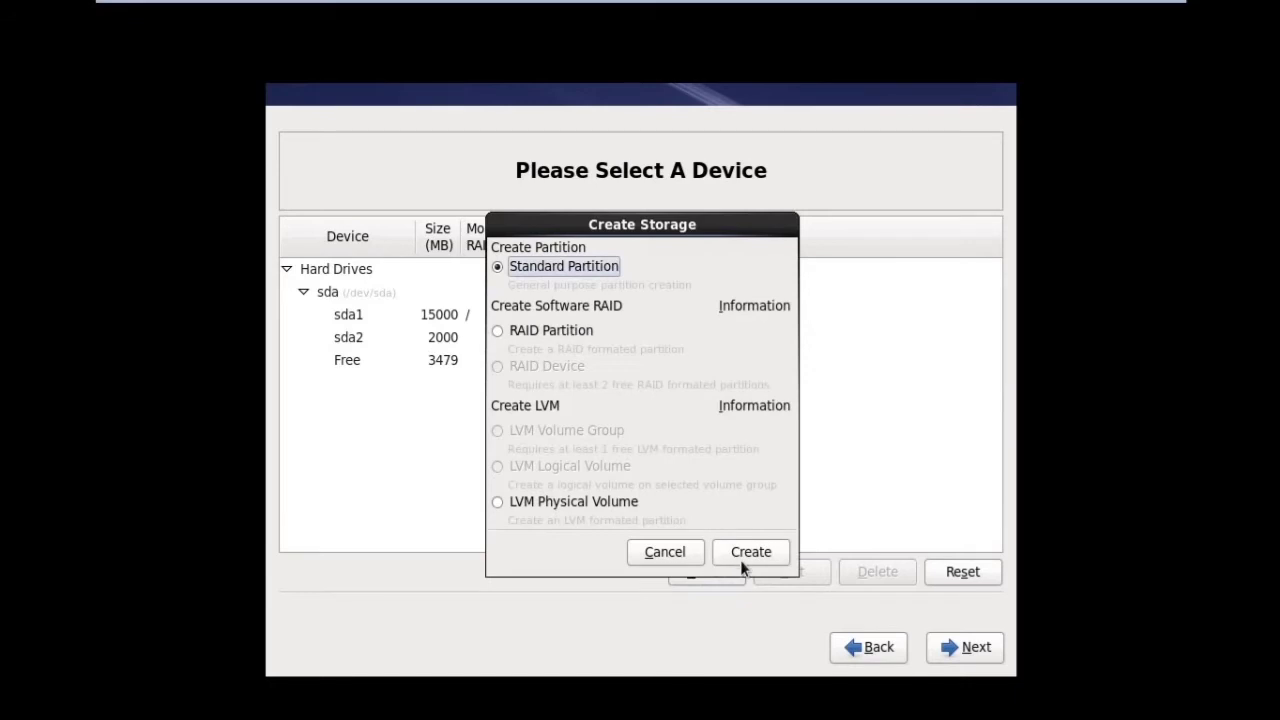
click(742, 556)
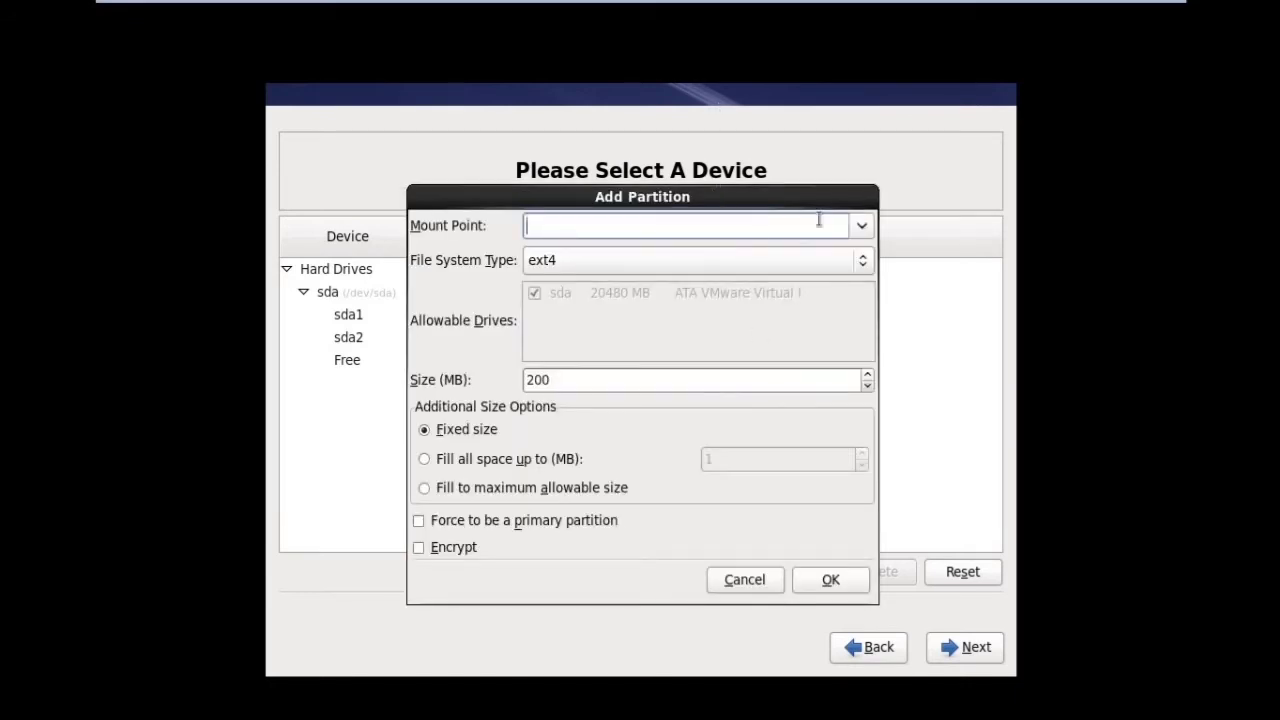
click(860, 228)
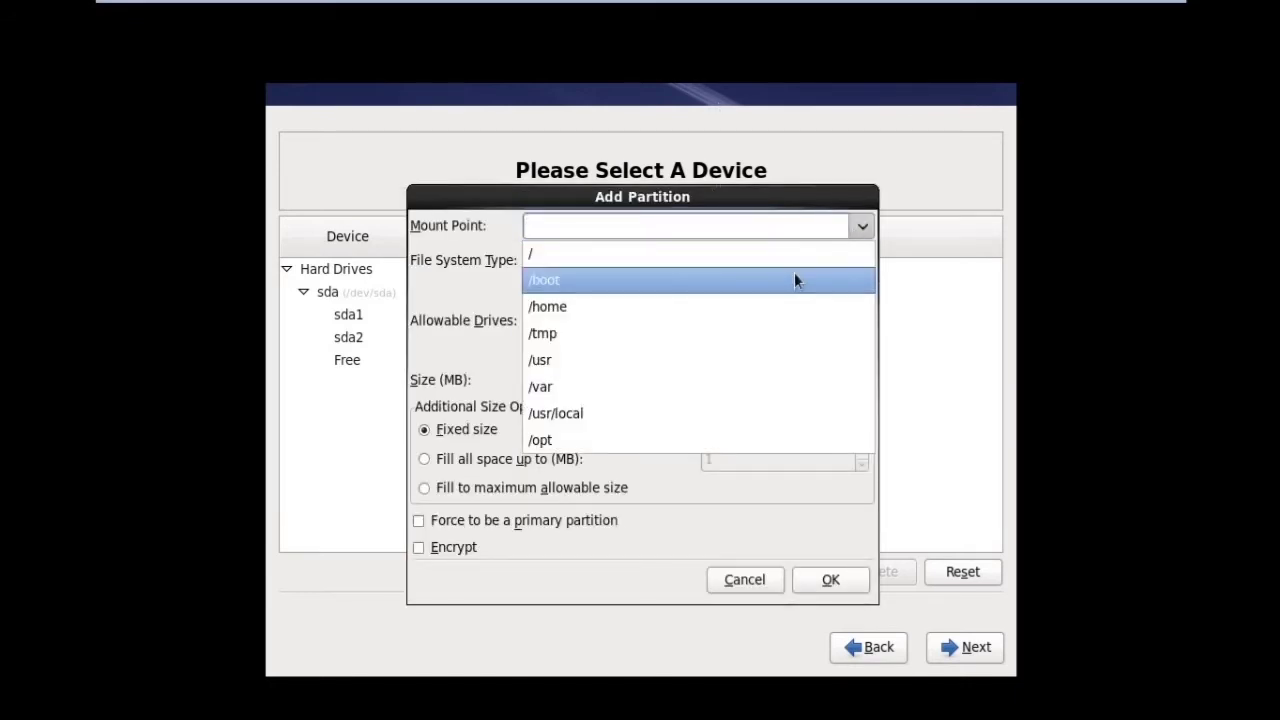
click(792, 279)
click(654, 383)
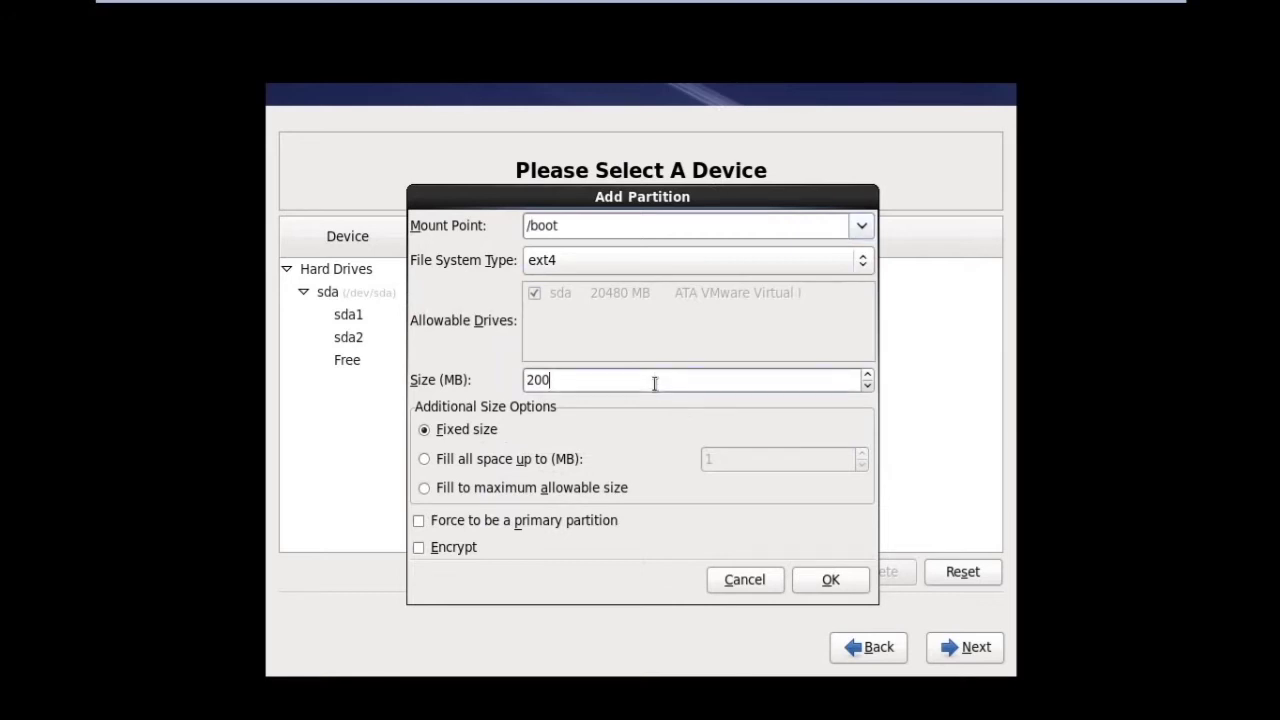
key(BackSpace)
key(BackSpace)
key(BackSpace)
text(5000)
key(BackSpace)
click(817, 580)
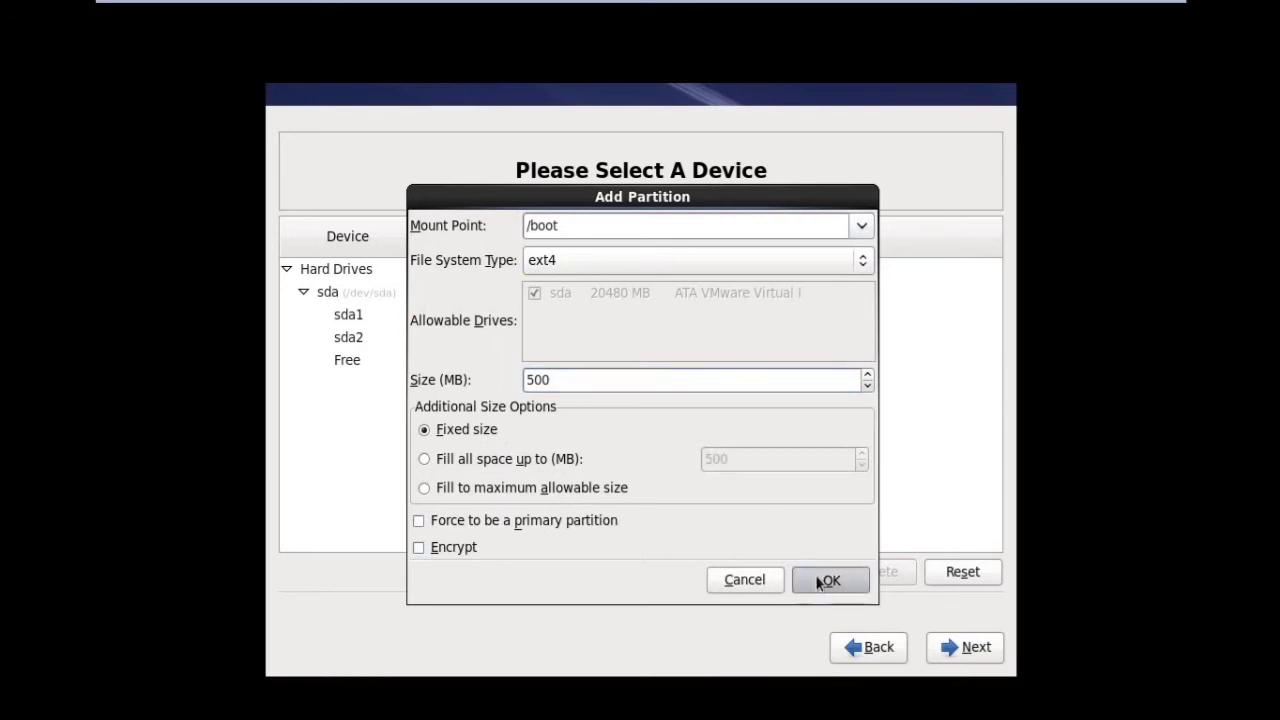
click(968, 655)
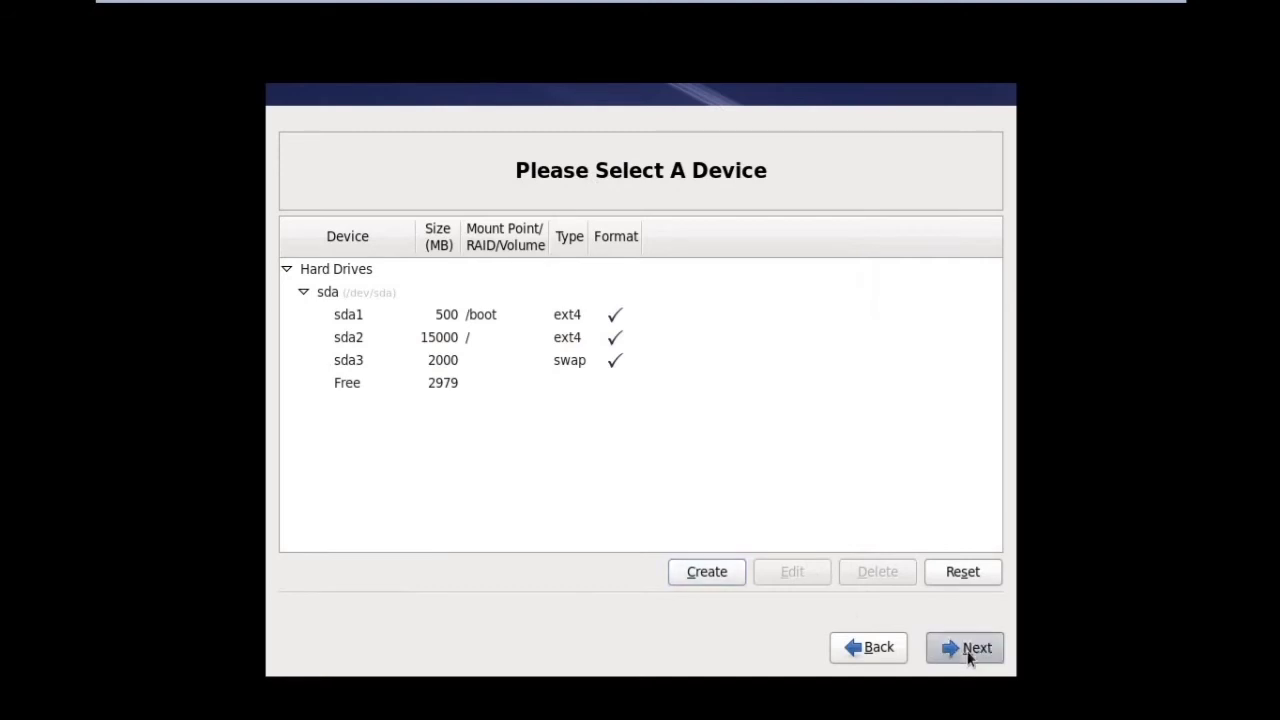
- Confirm formatting and write the partition changes to disk
click(795, 535)
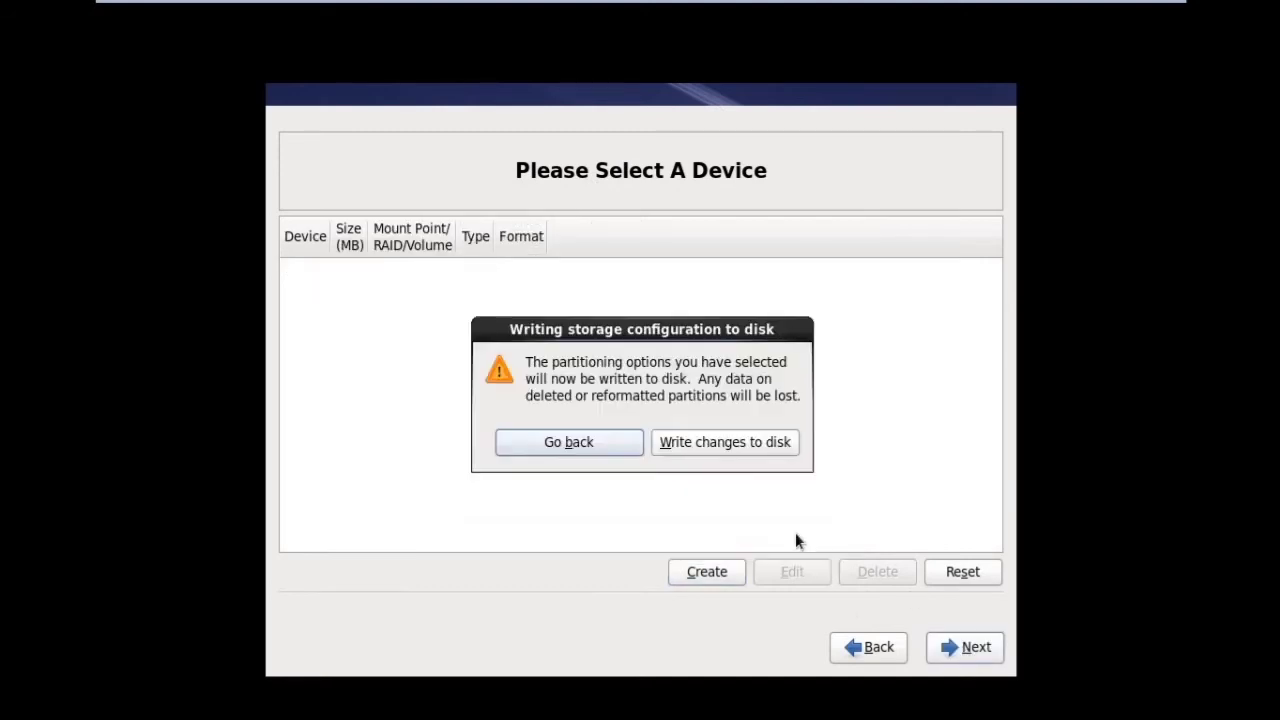
click(722, 455)
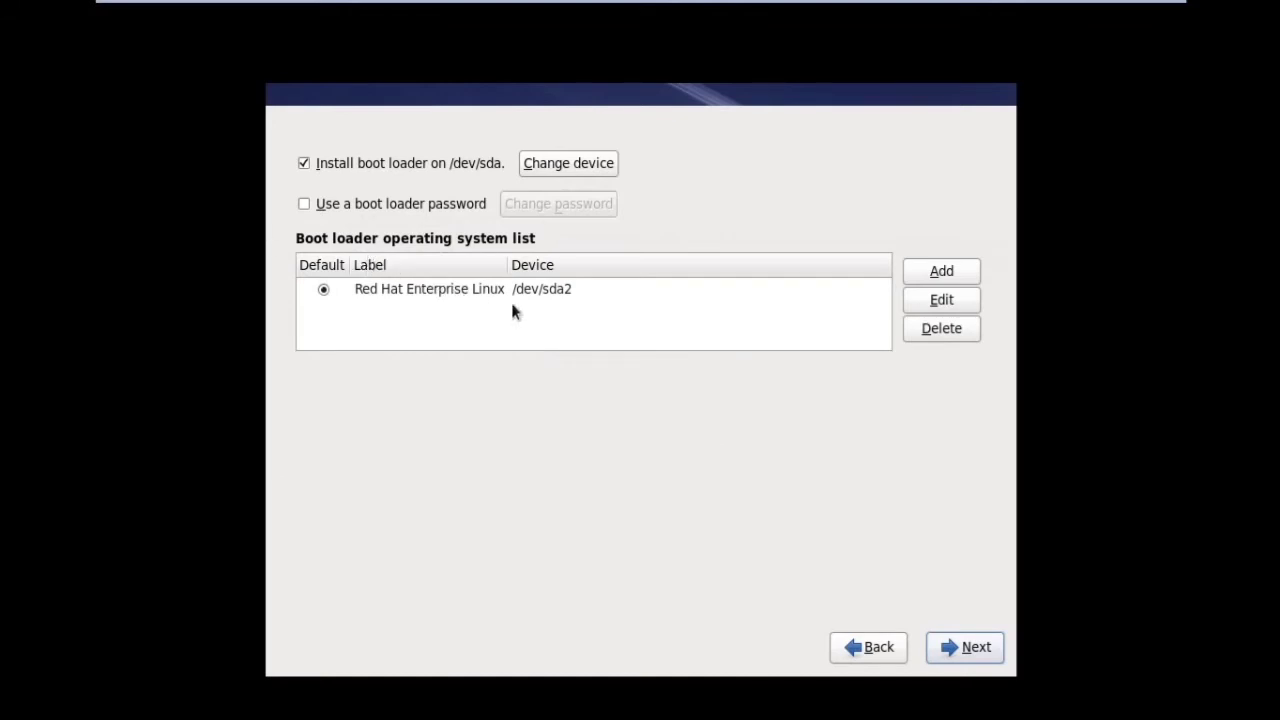
- Accept the default boot loader settings and continue to software selection
click(967, 653)
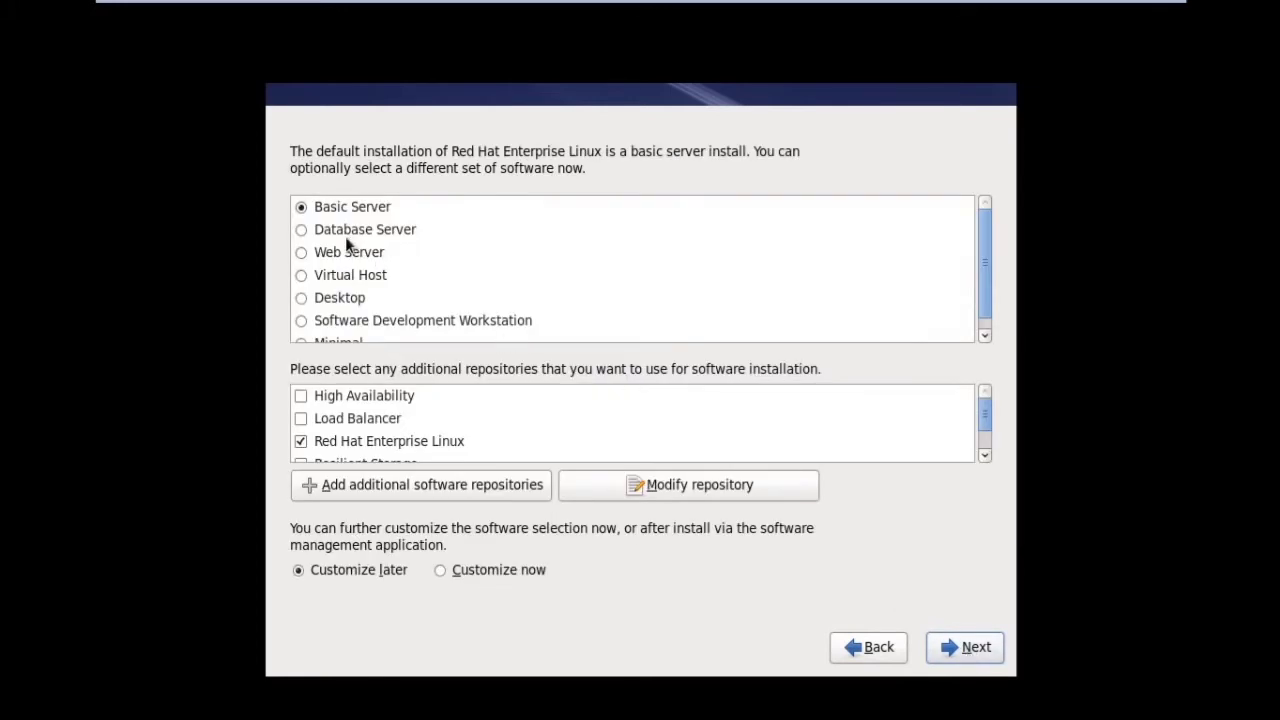
- Choose the Desktop software set instead of Basic Server and start the installation
click(301, 298)
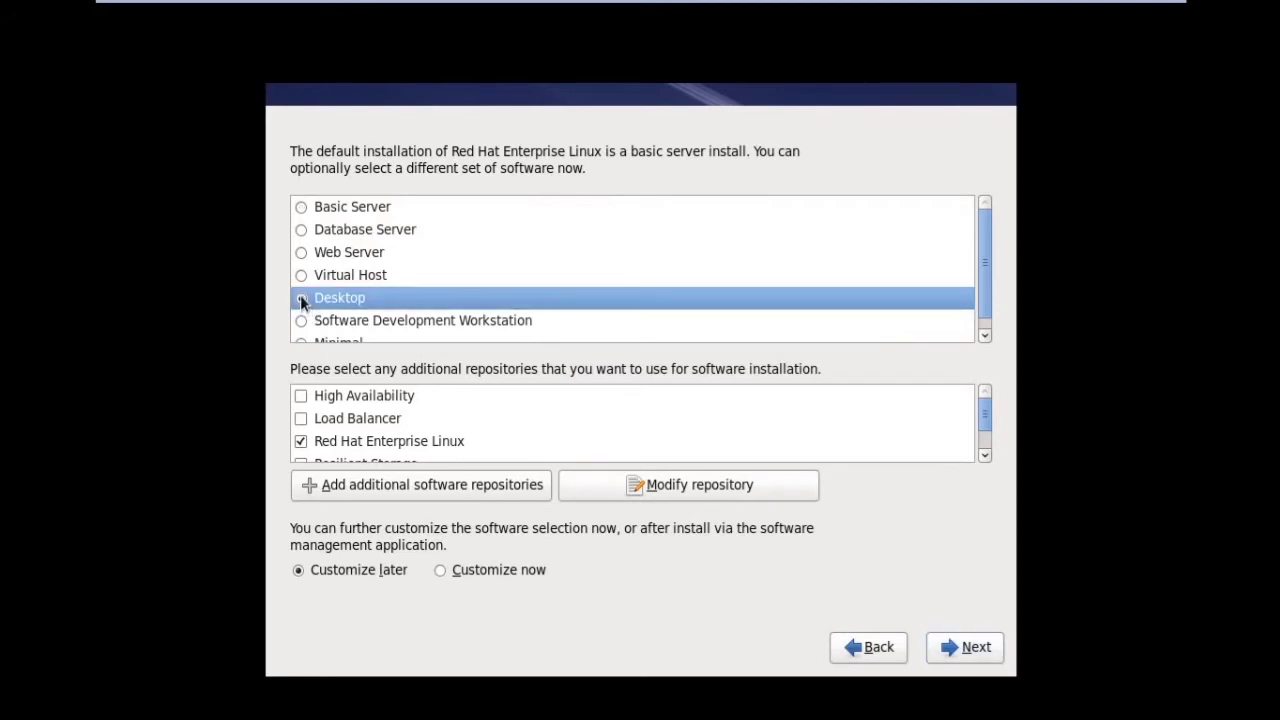
click(980, 658)
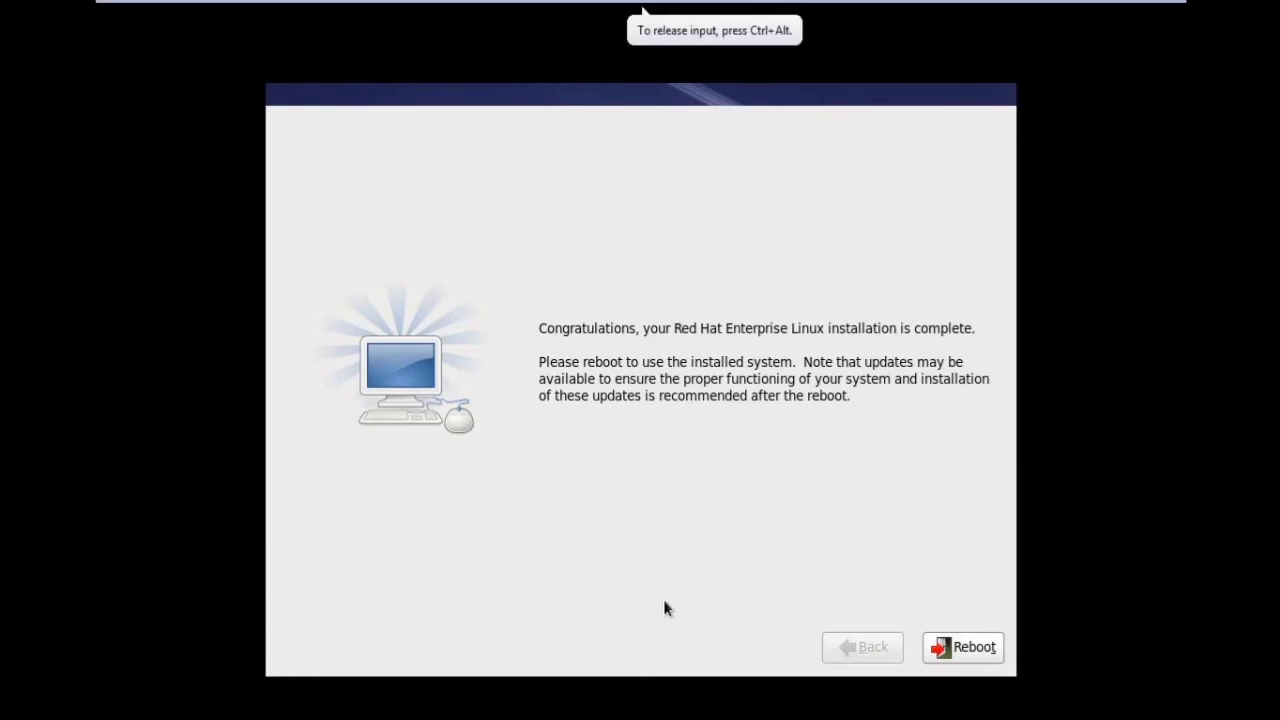
- Reboot the virtual machine into the newly installed Red Hat Enterprise Linux 6
click(947, 650)
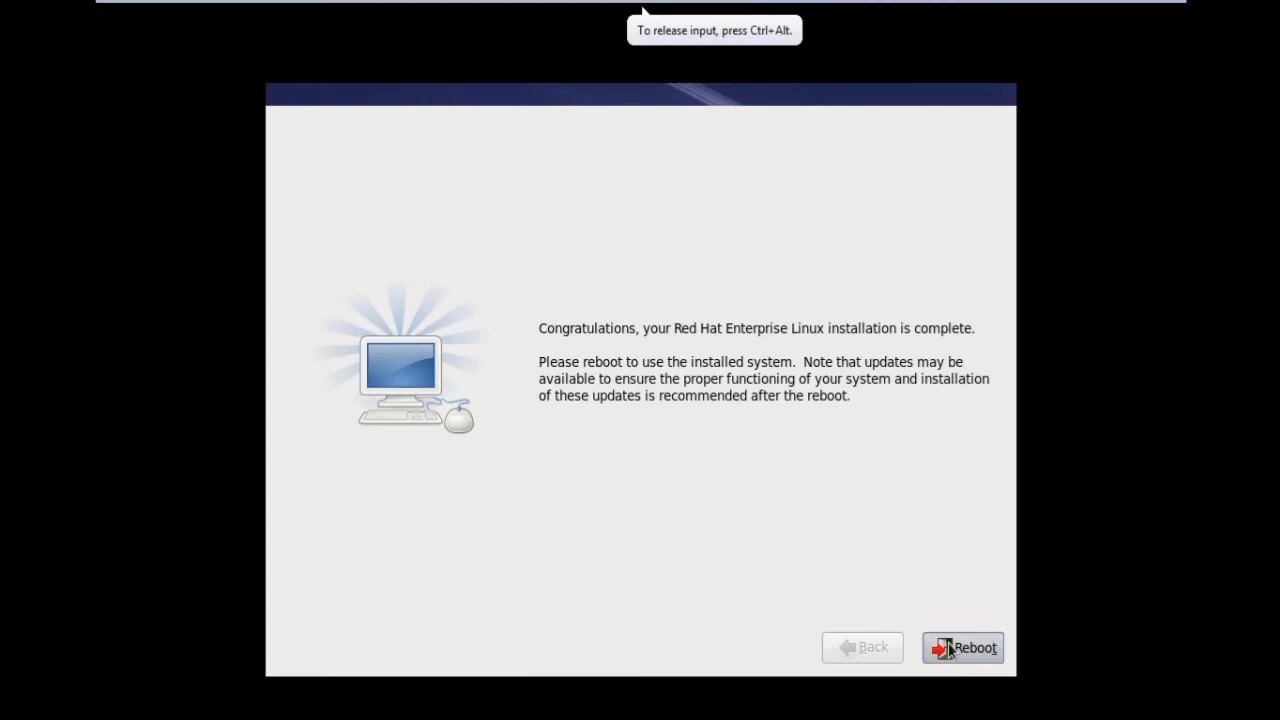